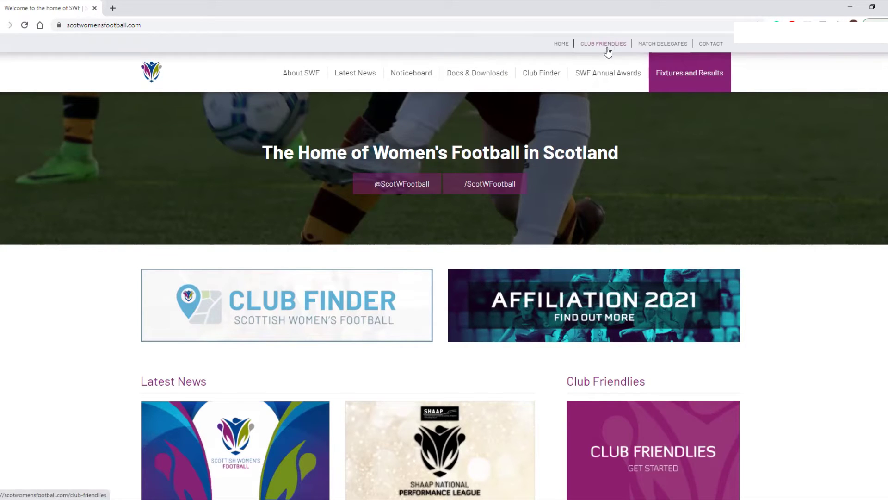
# Go to the Club Friendlies page and start a new request under Request Friendly
pyautogui.scroll(-2, 689, 266)
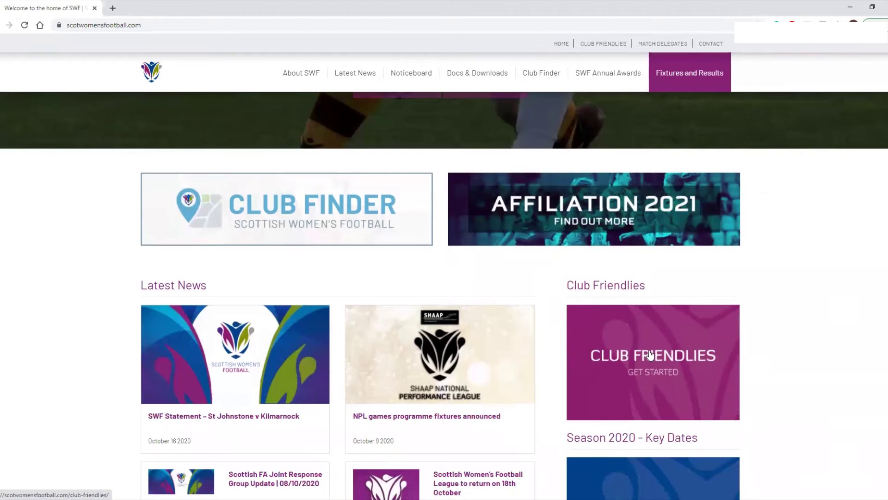
pyautogui.click(605, 47)
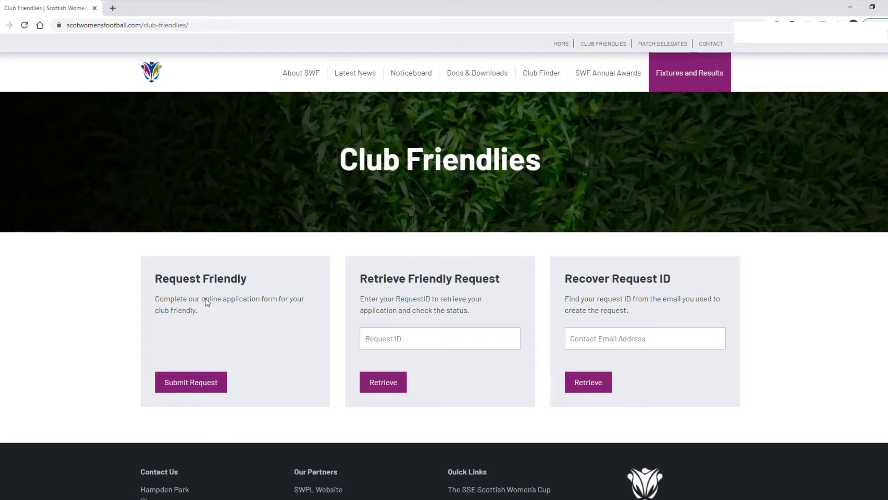
pyautogui.click(201, 380)
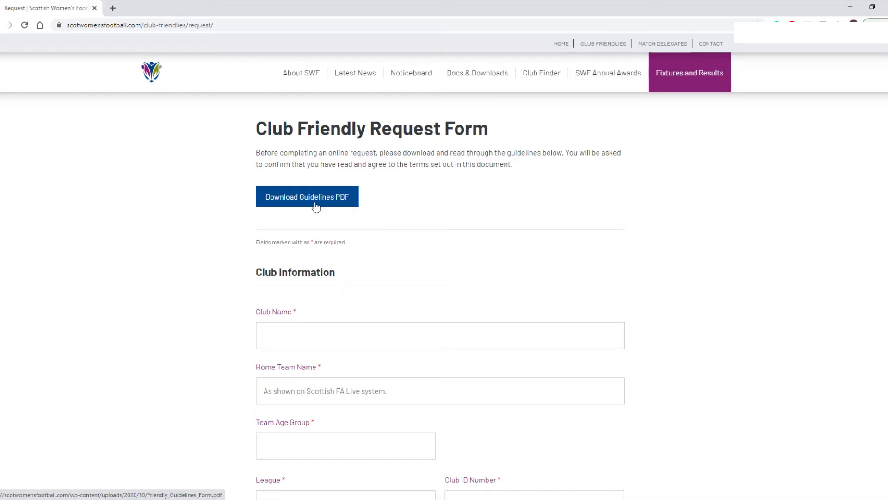
# Look over the empty Club Friendly Request Form and its Club Information fields
pyautogui.scroll(-1, 293, 331)
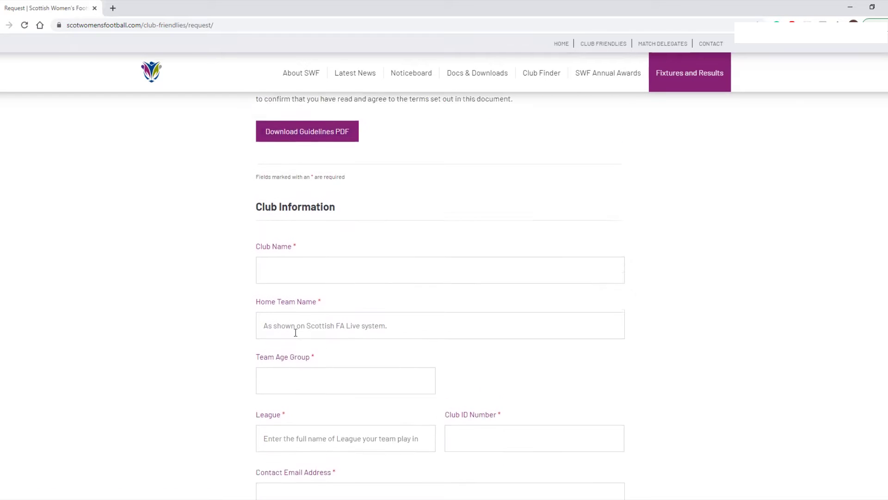
pyautogui.scroll(1, 293, 333)
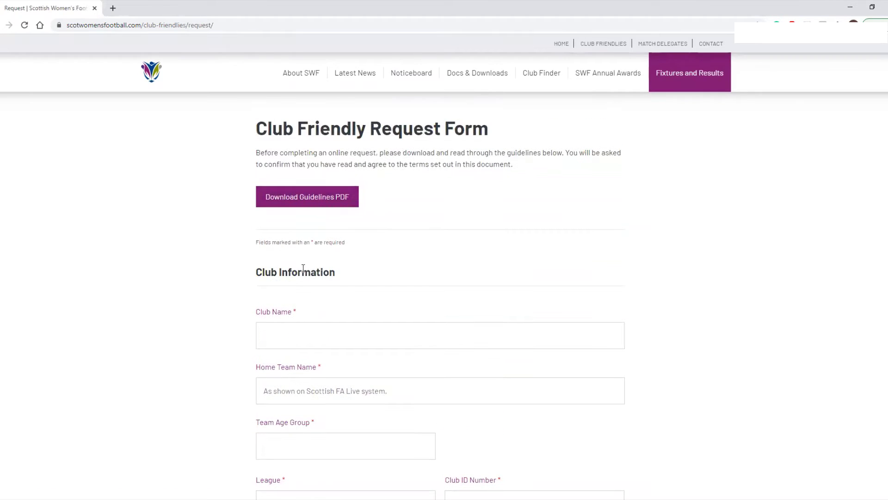
# Open the Friendly_Guidelines_Form PDF in a new tab, then return to the request form
pyautogui.click(292, 199)
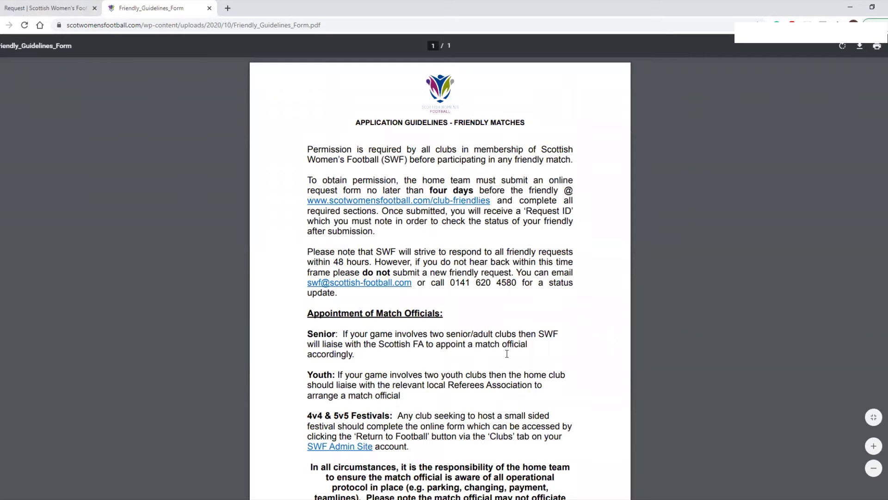
pyautogui.click(50, 10)
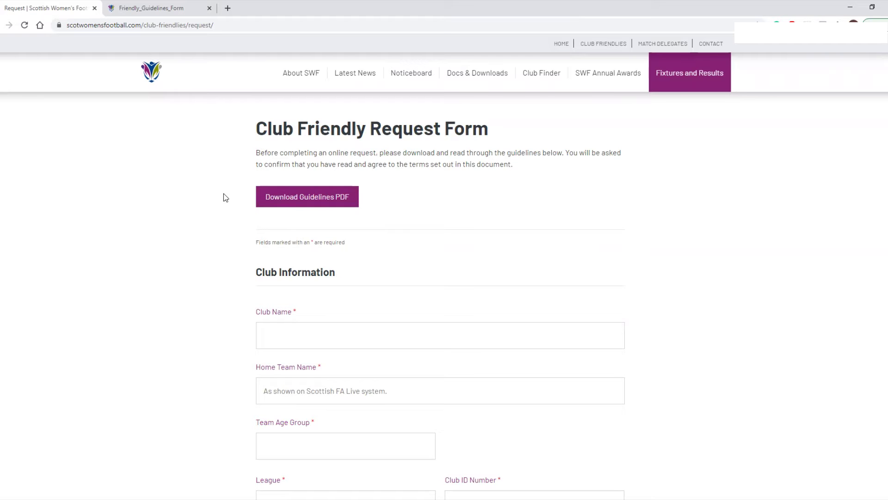
# Enter Rob's Rovers as the club name, correcting a typo along the way
pyautogui.scroll(-1, 225, 198)
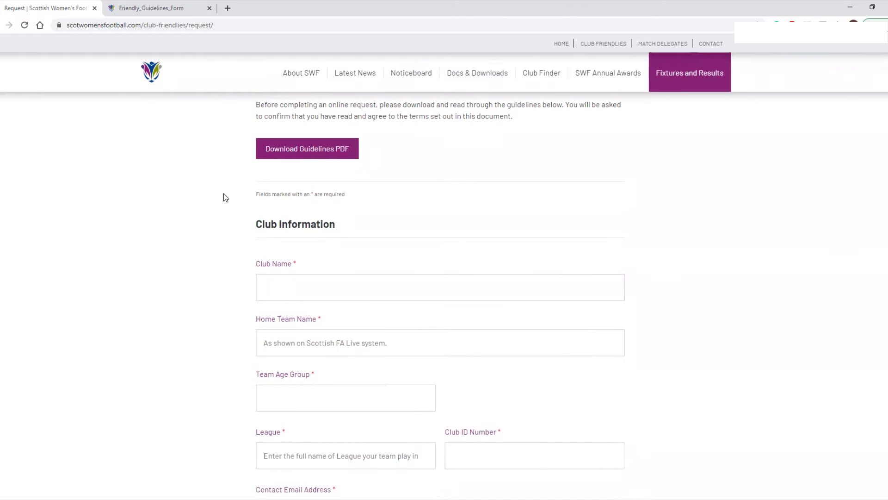
pyautogui.scroll(-1, 225, 198)
pyautogui.scroll(-1, 225, 198)
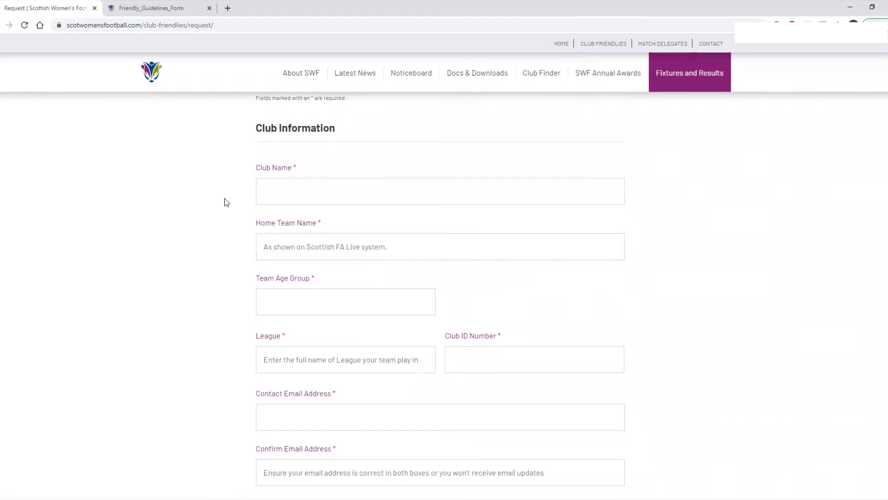
pyautogui.click(274, 198)
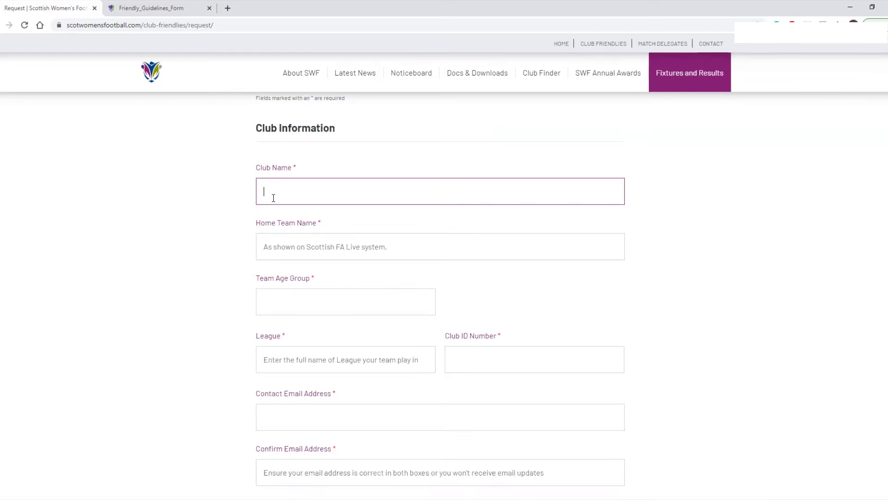
pyautogui.write("Rob's Rovers")
# Fill in home team Rob's Rovers Reds and team age group U15
pyautogui.press('Tab')
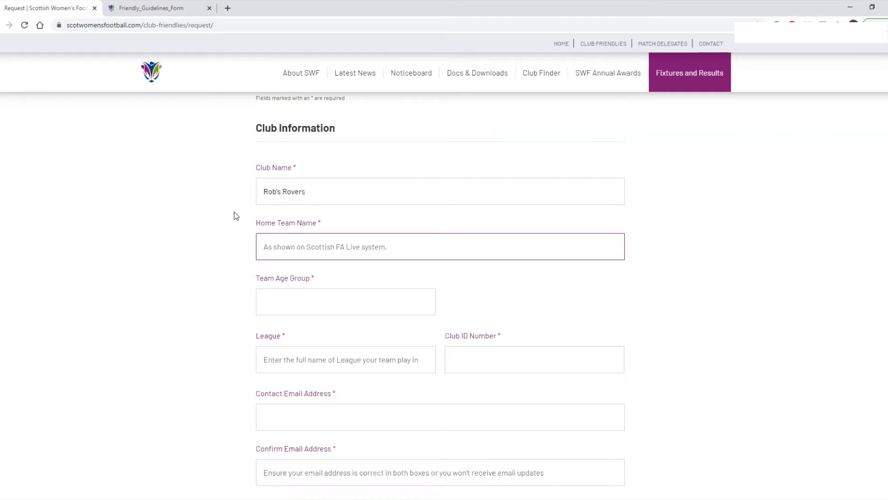
pyautogui.write("Rob'")
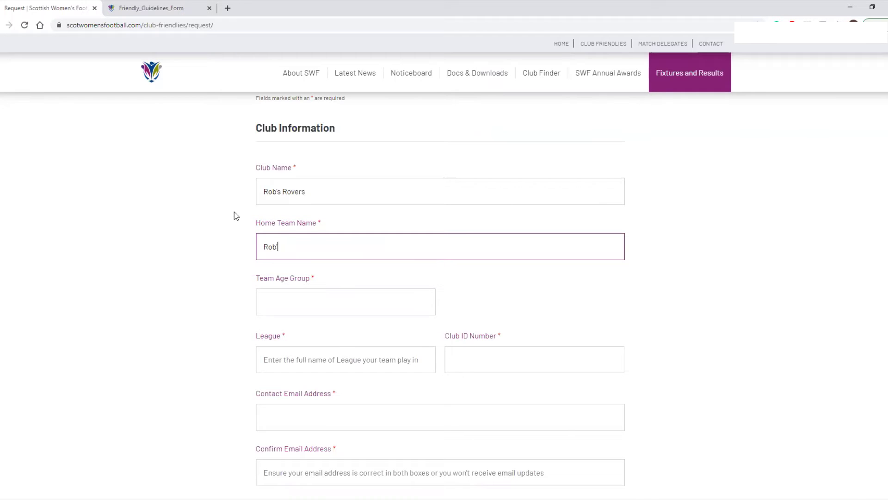
pyautogui.write('s Rovers Reds')
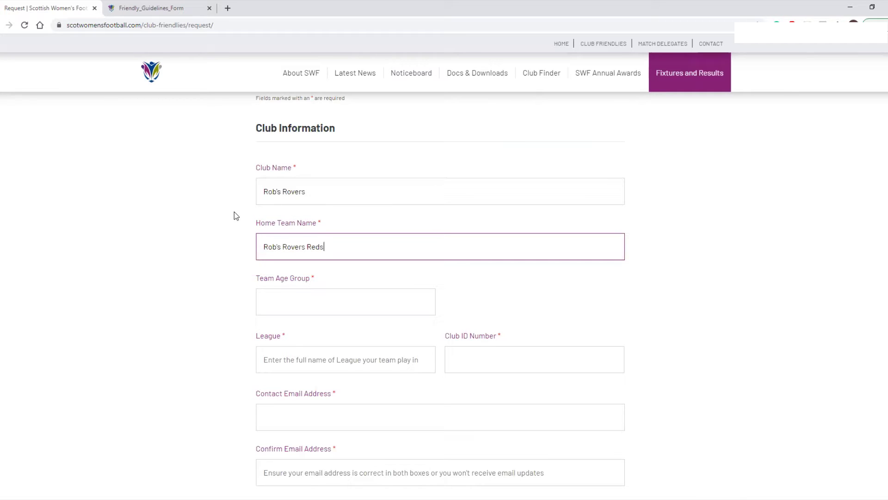
pyautogui.press('Tab')
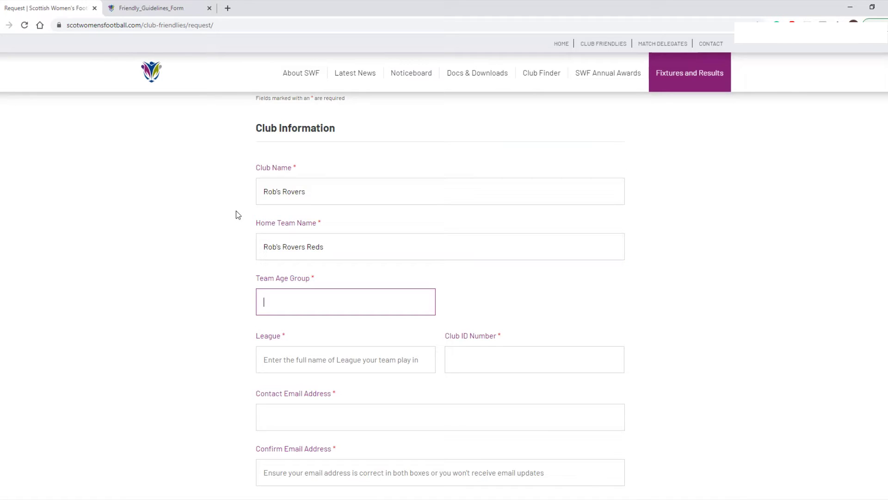
pyautogui.write('U15')
pyautogui.scroll(-3, 236, 214)
# Set the league to SWF West and the Club ID Number to 1234
pyautogui.click(307, 217)
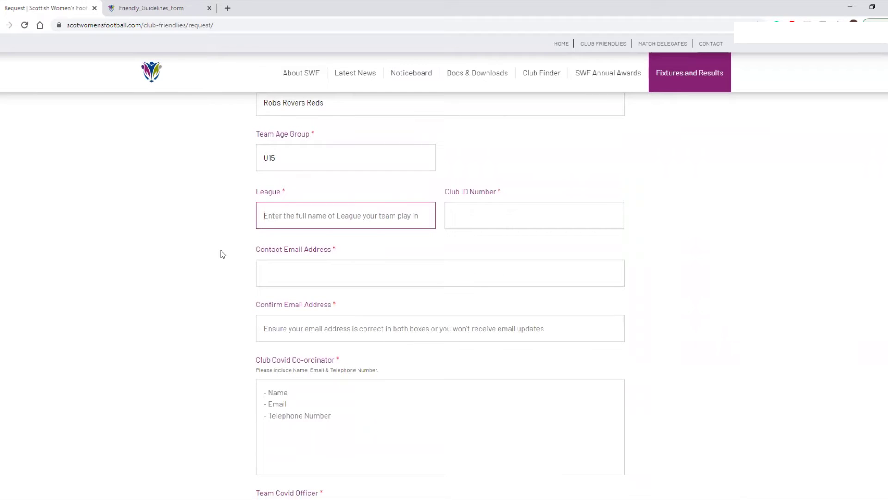
pyautogui.write('S')
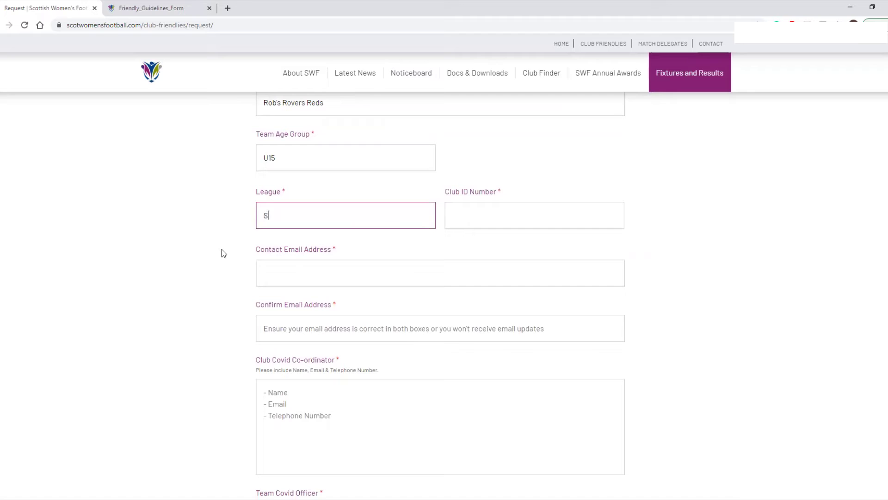
pyautogui.write('WF West')
pyautogui.press('Tab')
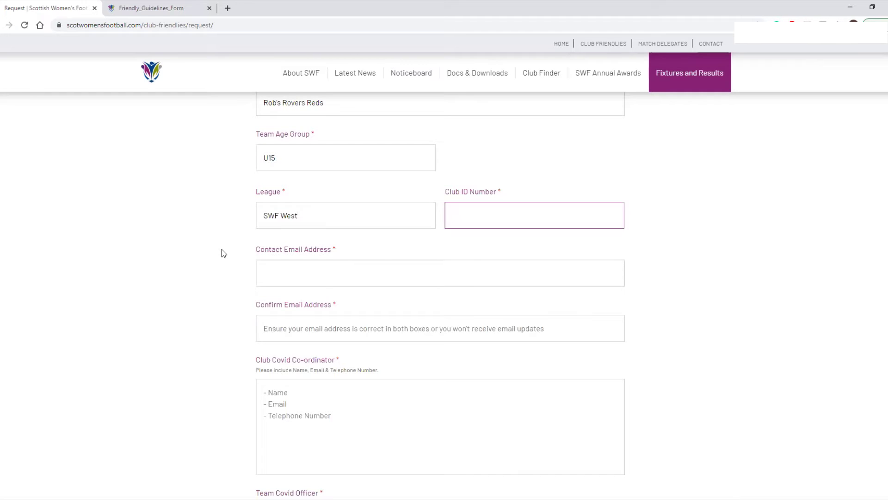
pyautogui.write('1234')
# Fill both contact email fields with the contact's address from the autofill suggestion
pyautogui.press('Tab')
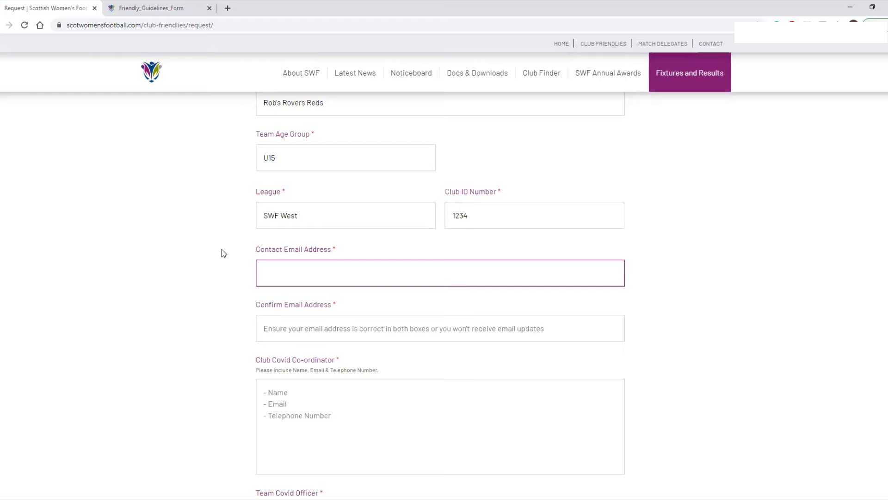
pyautogui.write('robertmw')
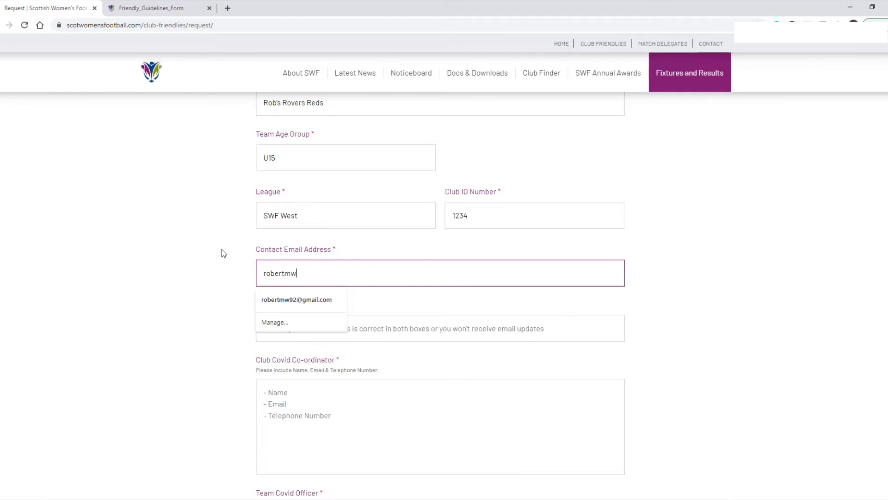
pyautogui.press('Down')
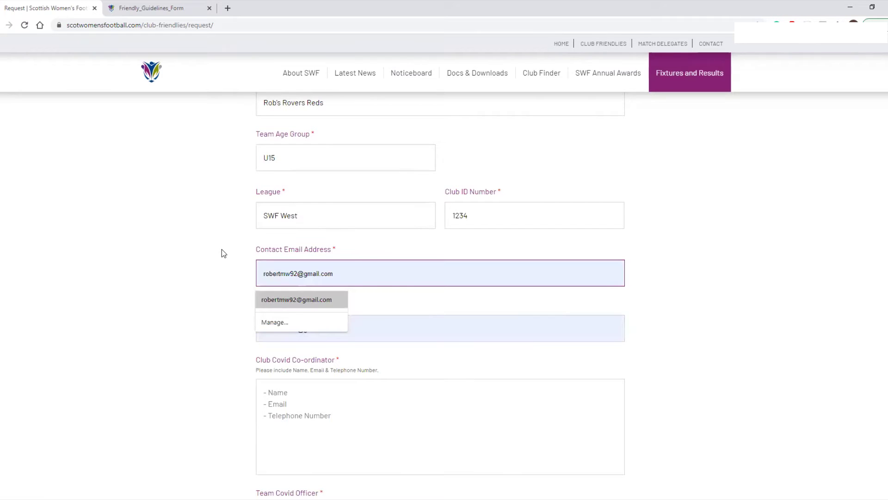
pyautogui.press('Return')
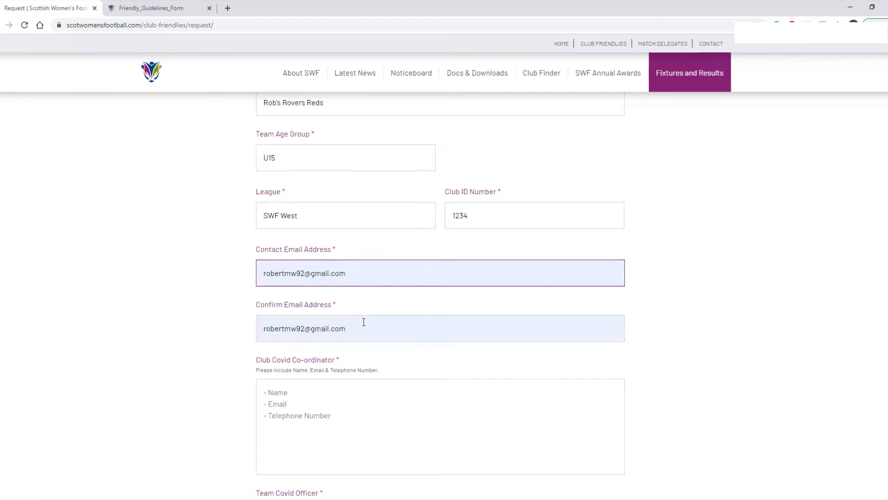
pyautogui.scroll(-2, 372, 307)
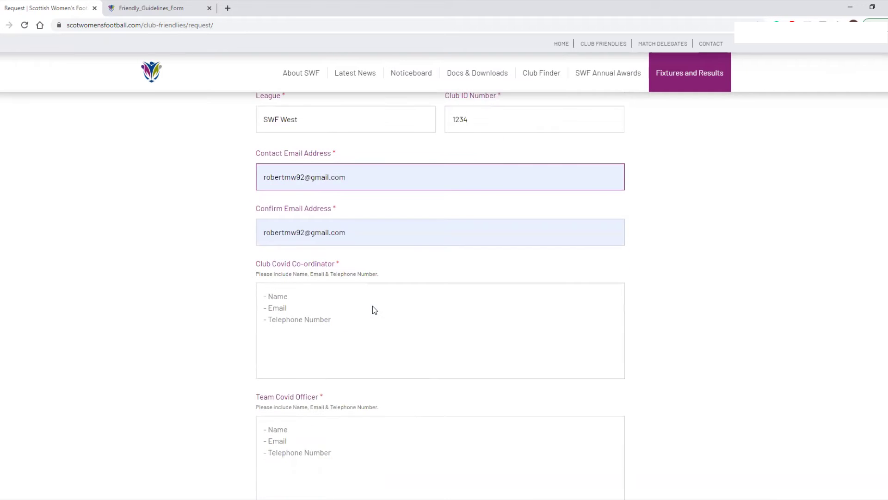
# Enter 'Test' in both the Club Covid Co-ordinator and Team Covid Officer fields
pyautogui.click(356, 267)
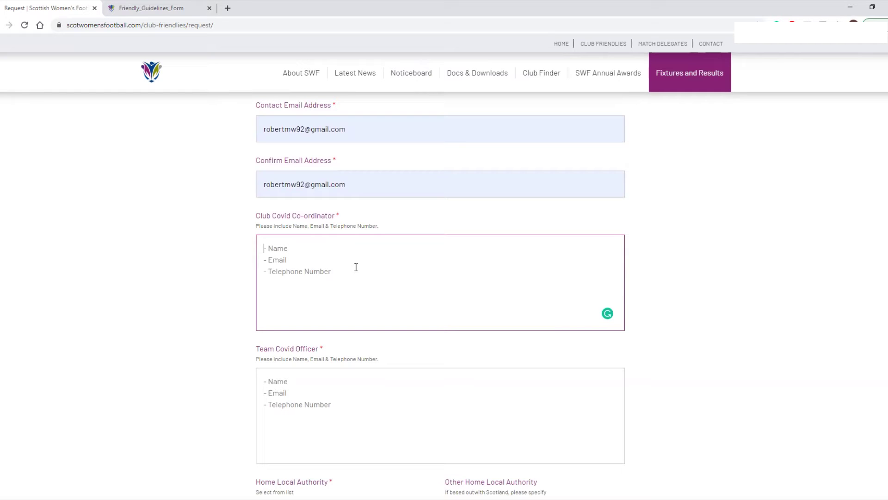
pyautogui.write('Test')
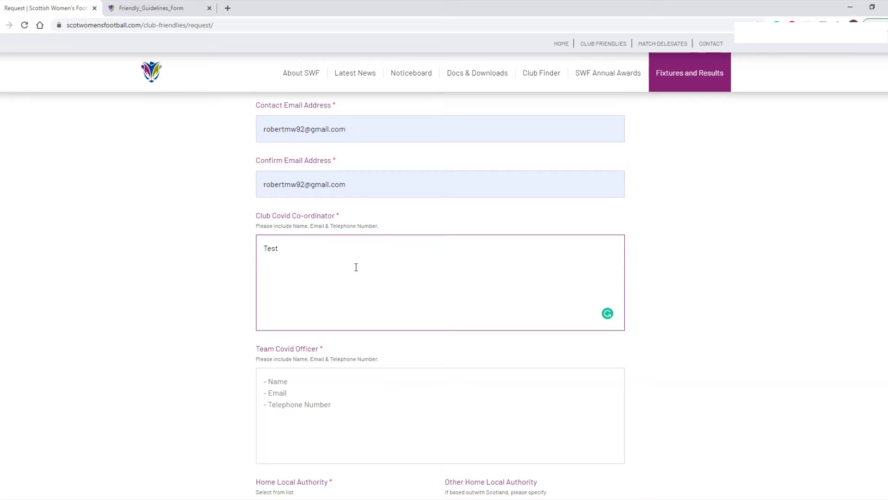
pyautogui.scroll(-2, 356, 267)
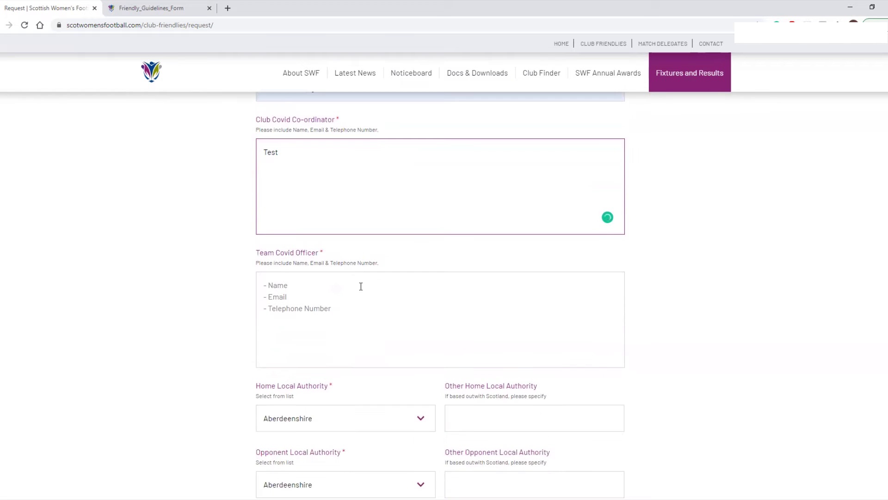
pyautogui.click(361, 288)
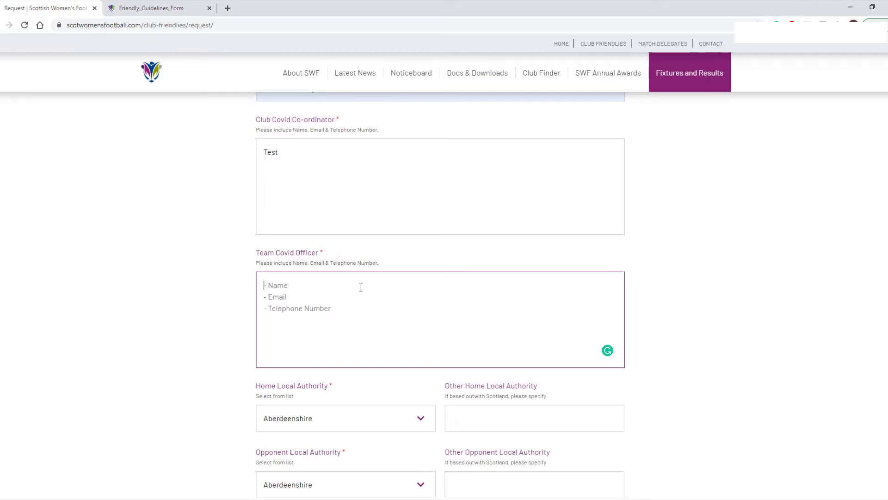
pyautogui.write('Test')
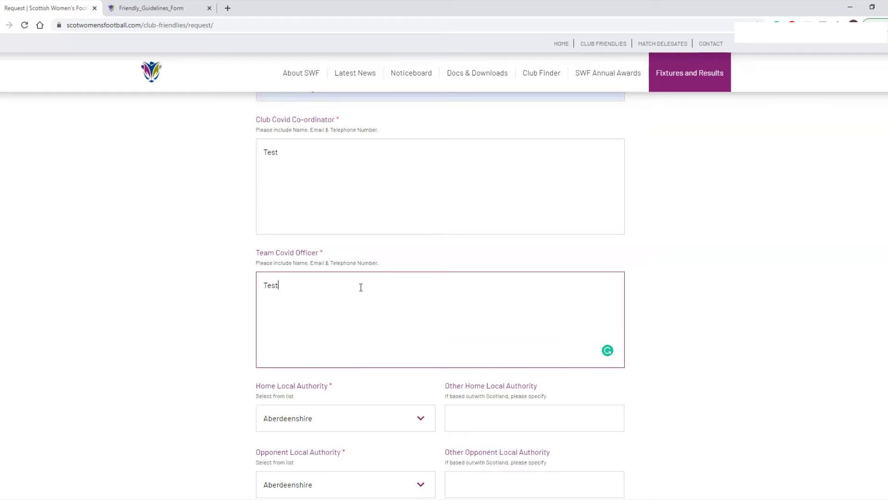
pyautogui.scroll(-4, 319, 266)
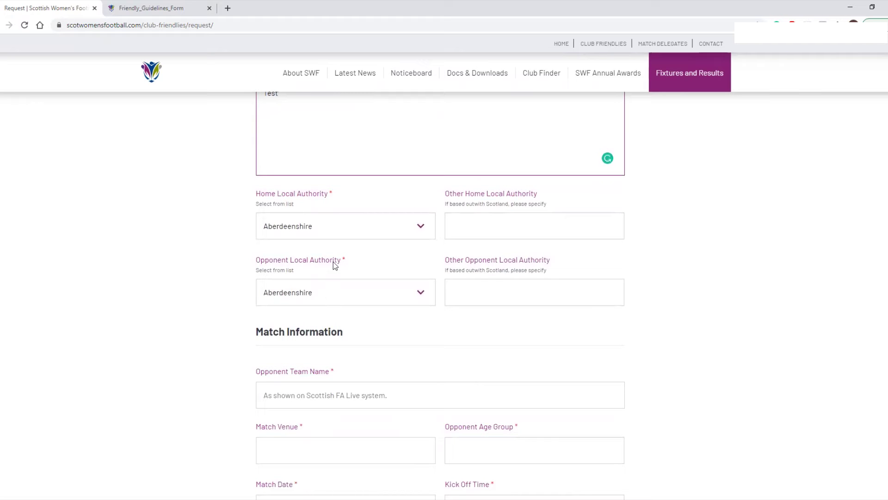
# Set both the Home and Opponent Local Authority dropdowns to City of Glasgow
pyautogui.click(339, 233)
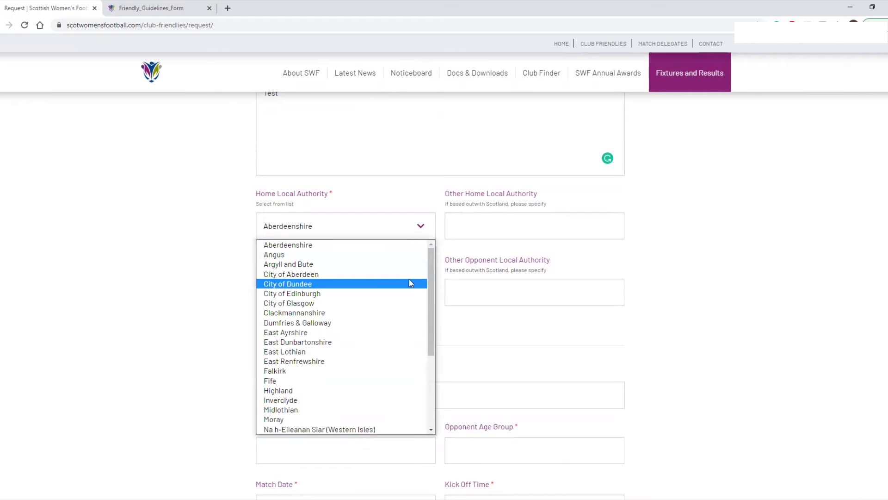
pyautogui.click(357, 305)
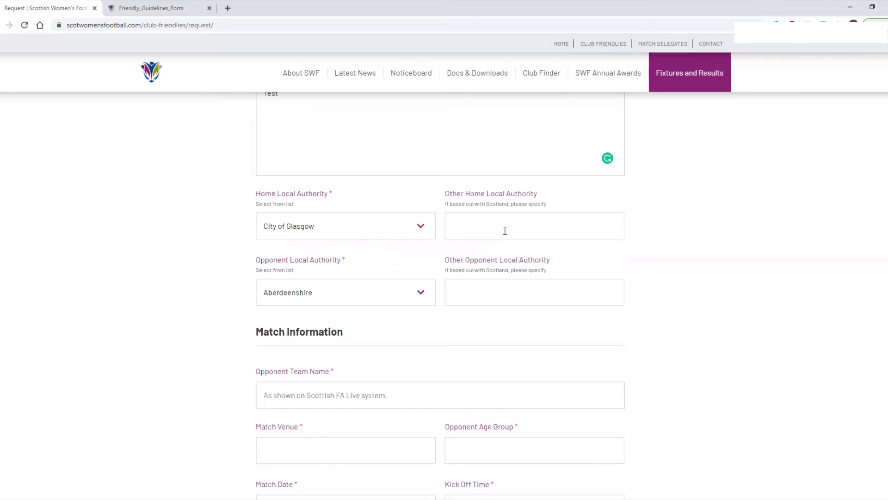
pyautogui.click(368, 299)
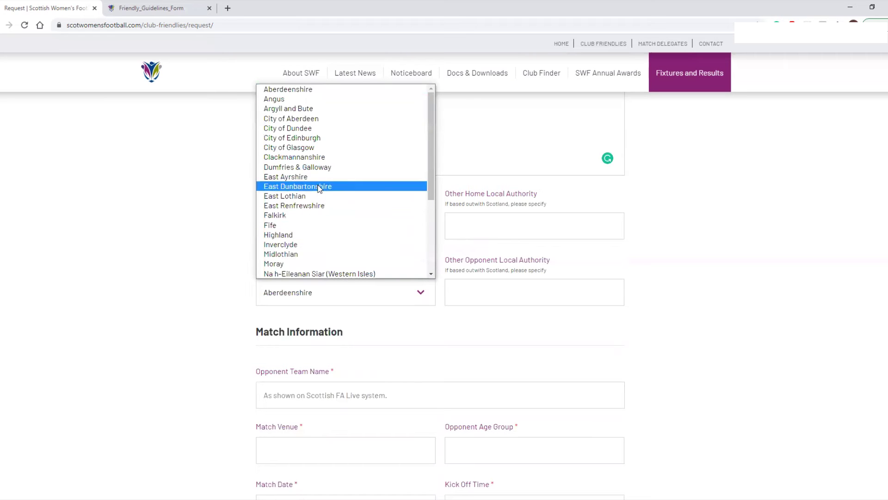
pyautogui.click(308, 147)
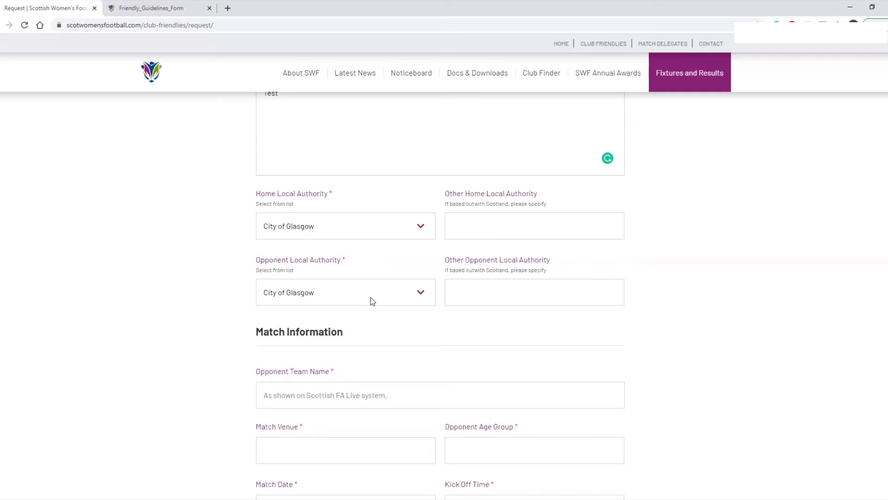
pyautogui.scroll(-3, 371, 296)
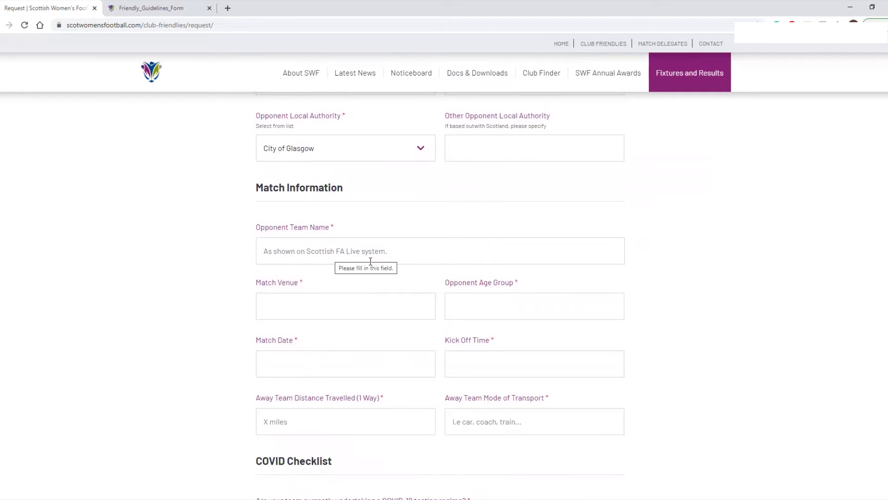
# Enter Glasgow West Blues as the opponent team name
pyautogui.click(314, 259)
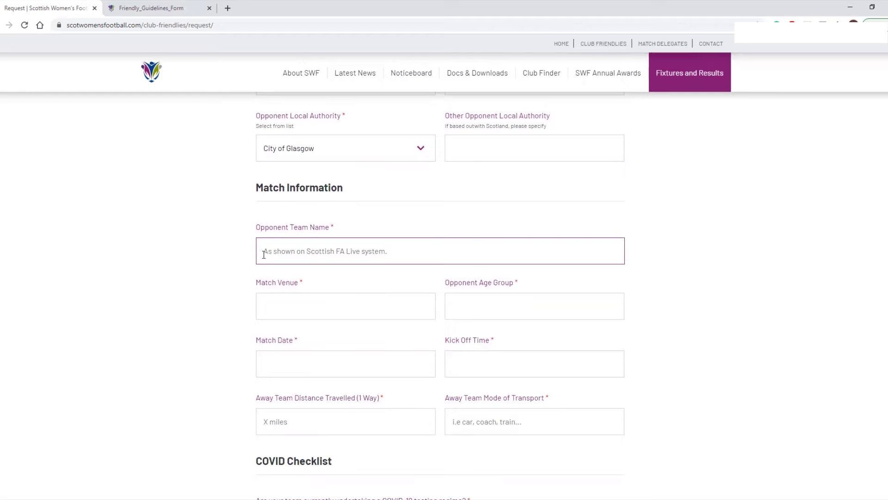
pyautogui.scroll(1, 336, 291)
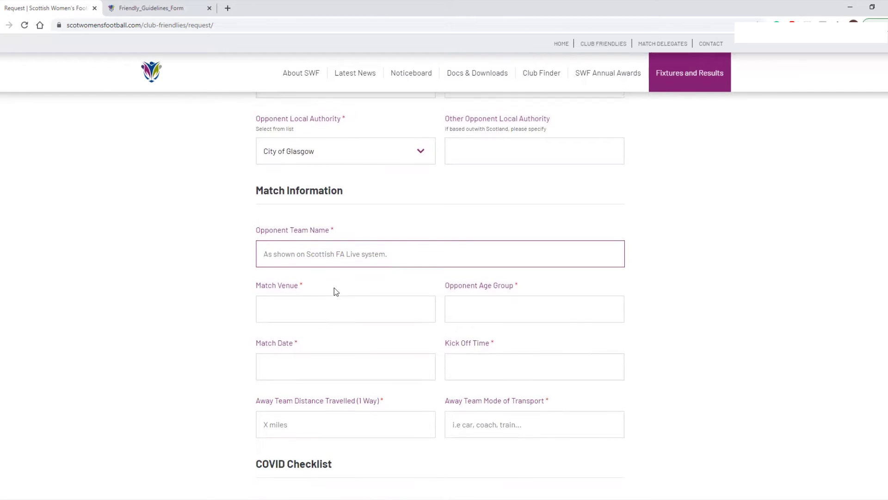
pyautogui.scroll(15, 336, 292)
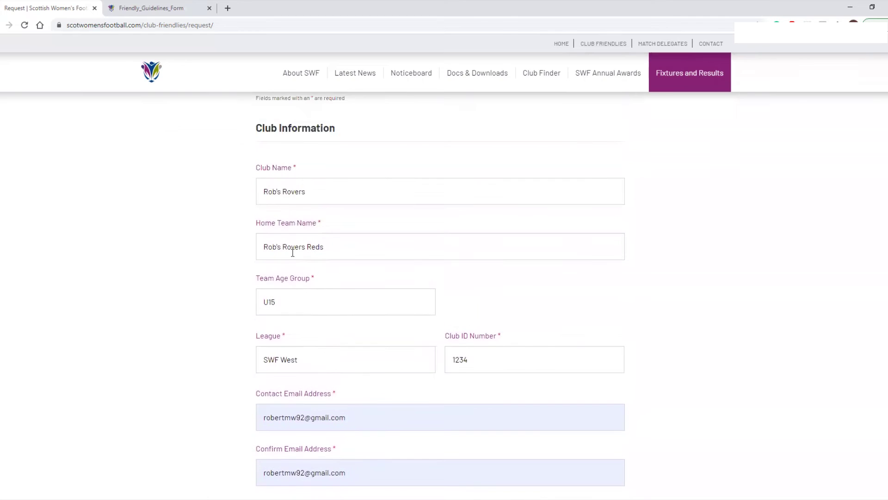
pyautogui.scroll(-15, 309, 275)
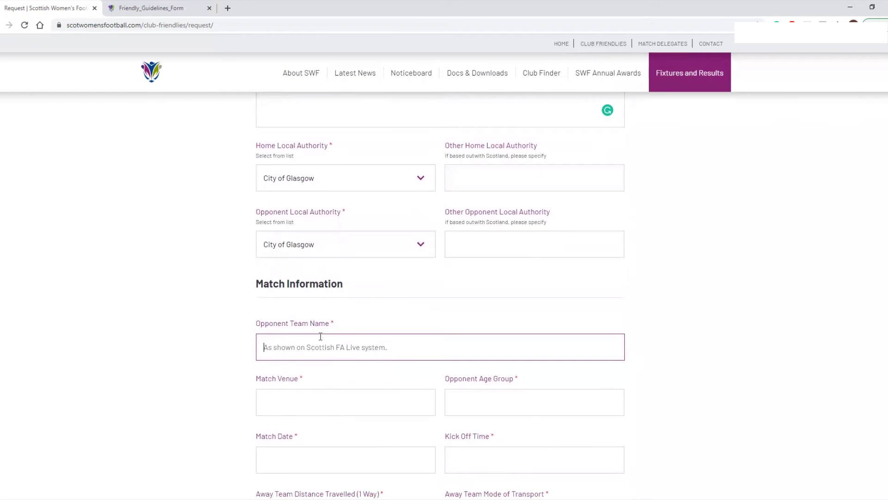
pyautogui.scroll(-1, 320, 336)
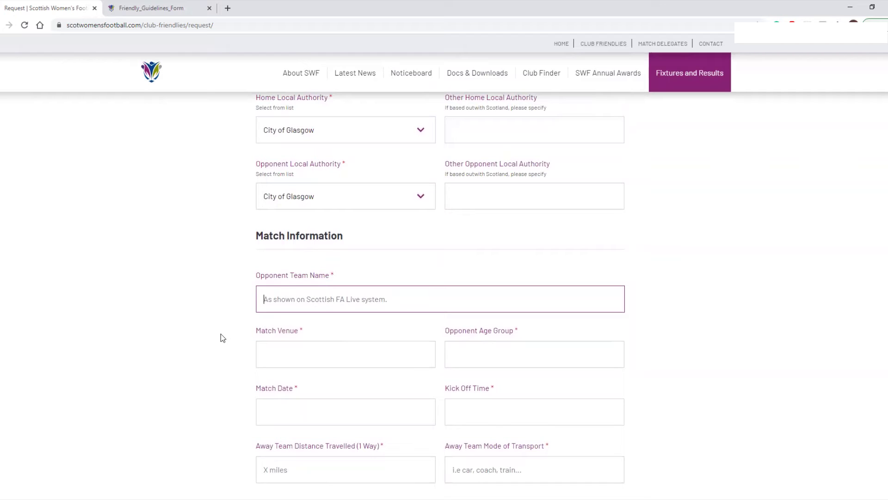
pyautogui.write('Glas')
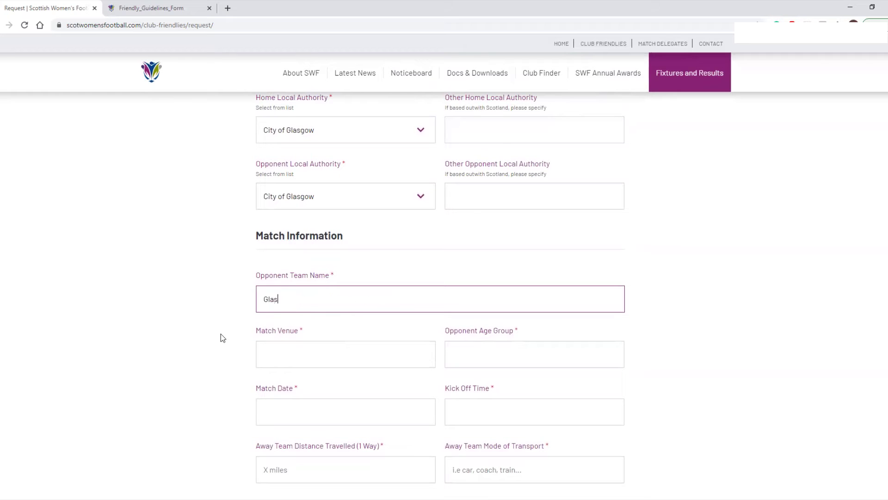
pyautogui.write('gow West Blues')
pyautogui.scroll(-1, 221, 333)
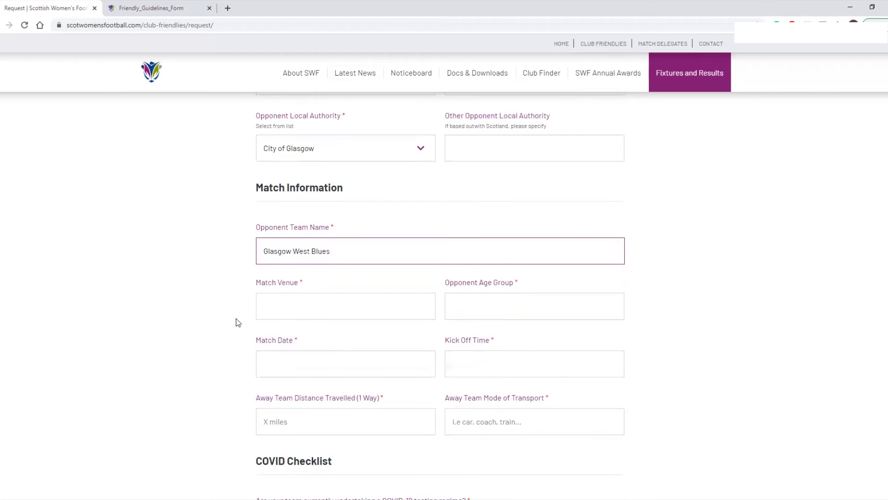
# Fill in the match venue 'Test' and the opponent age group
pyautogui.click(301, 312)
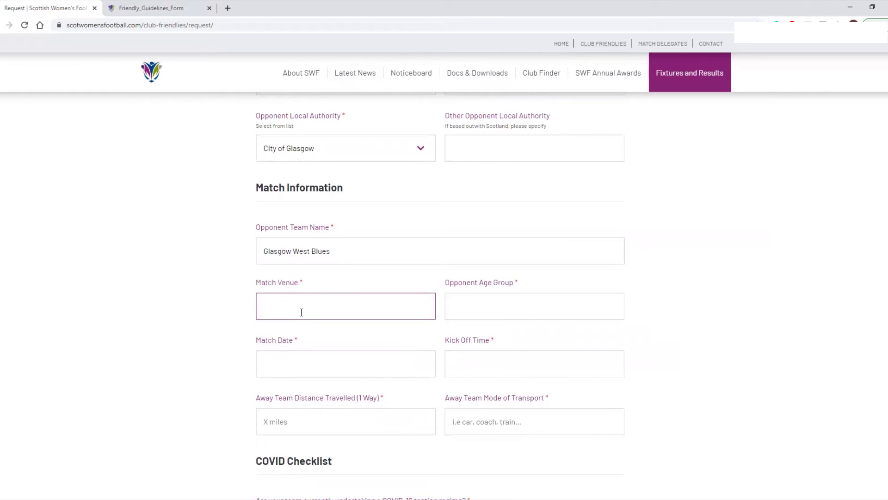
pyautogui.write('Test')
pyautogui.press('Tab')
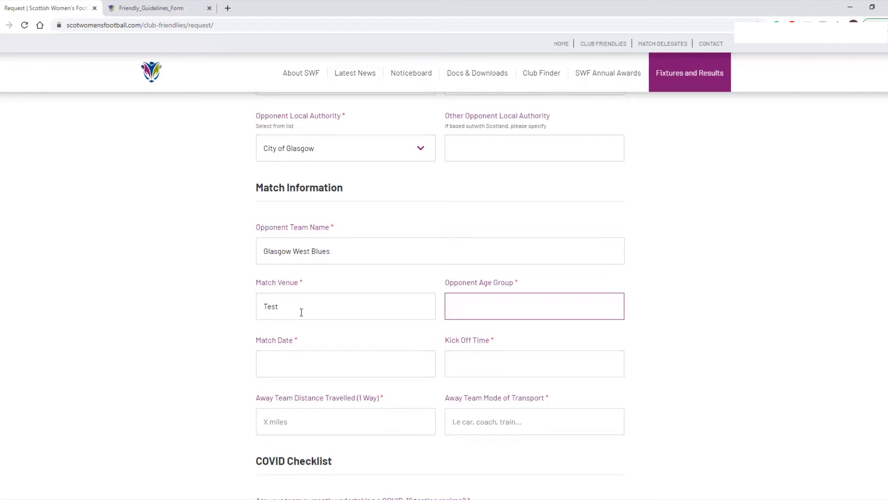
pyautogui.write('U')
pyautogui.write('15')
pyautogui.press('BackSpace')
pyautogui.write('75')
pyautogui.click(183, 326)
pyautogui.scroll(-2, 395, 397)
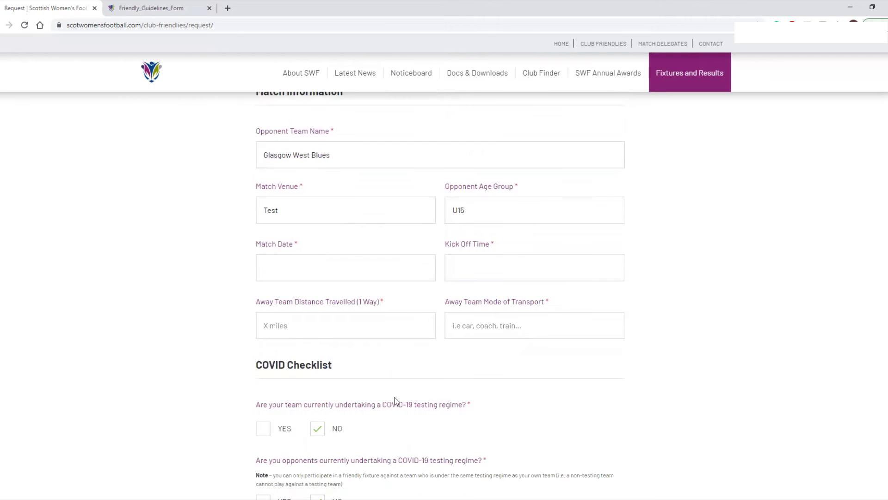
# Set the match date to 1 November 2020 in the calendar
pyautogui.click(338, 269)
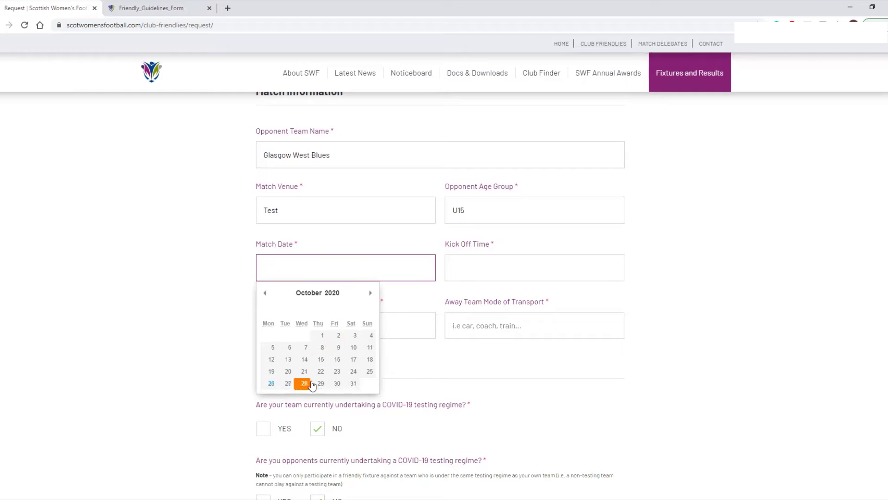
pyautogui.click(370, 293)
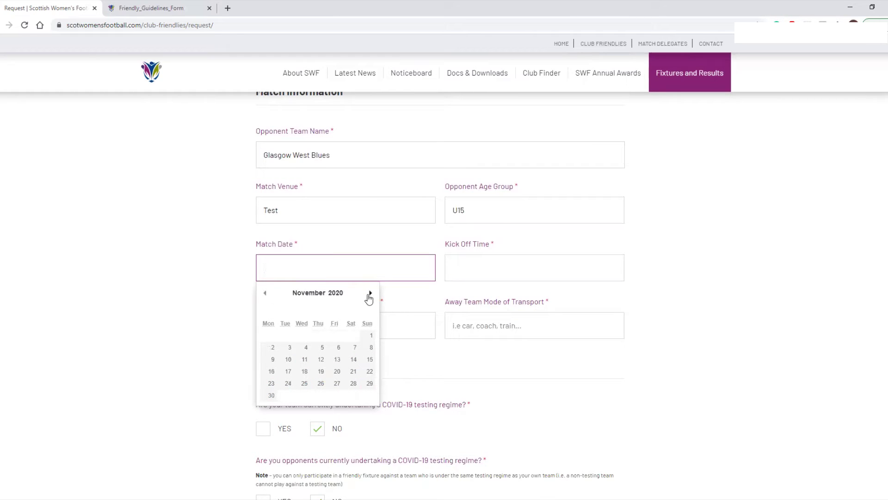
pyautogui.click(265, 292)
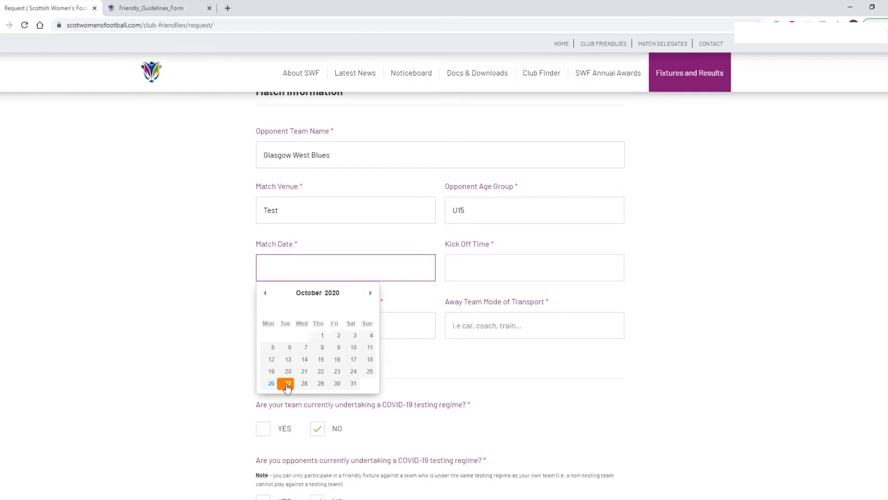
pyautogui.click(371, 293)
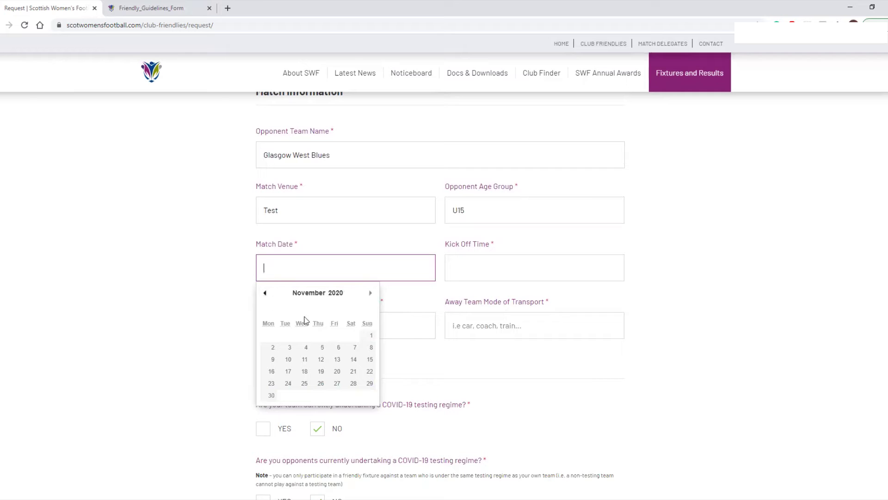
pyautogui.click(371, 337)
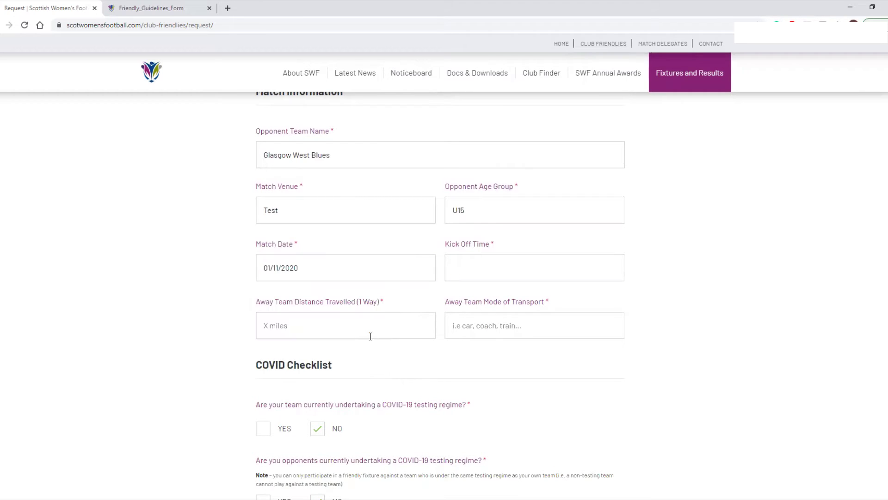
# Enter kick-off time 13:00, travel distance 5 miles and transport Own Cars
pyautogui.click(483, 272)
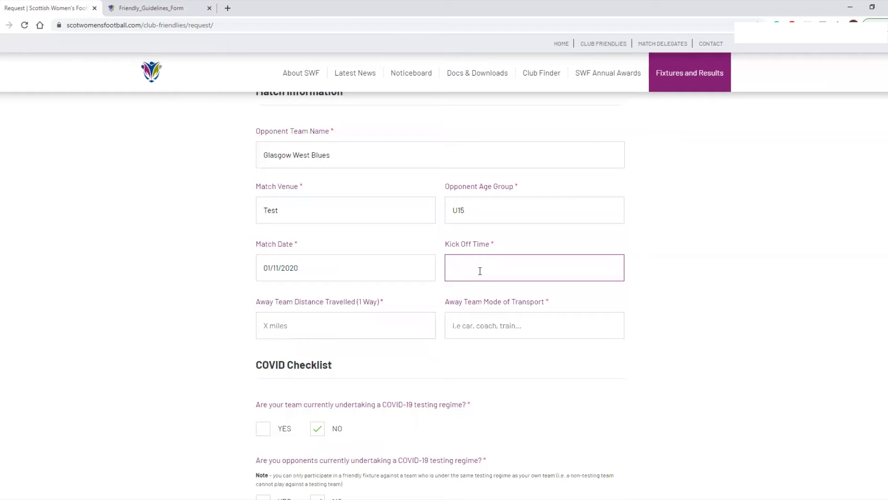
pyautogui.write('13:00')
pyautogui.click(371, 330)
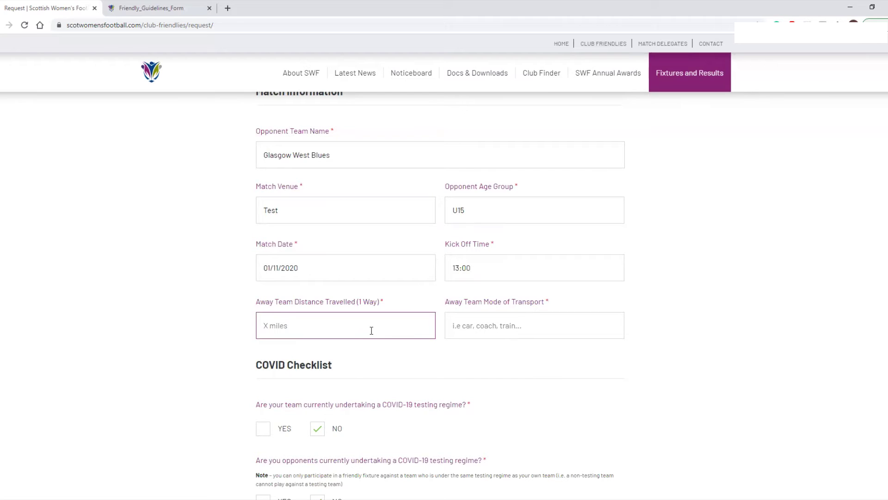
pyautogui.write('5 miles')
pyautogui.click(461, 328)
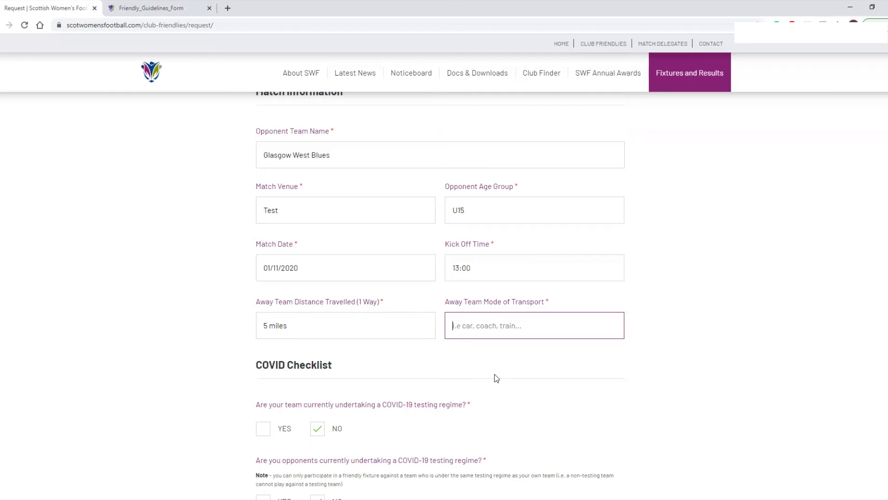
pyautogui.write('Own Cars')
pyautogui.scroll(-2, 183, 346)
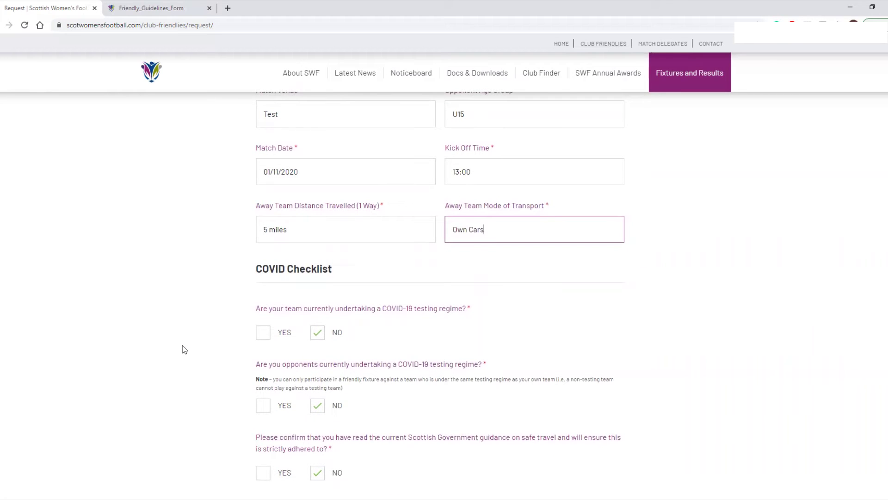
pyautogui.scroll(-1, 184, 345)
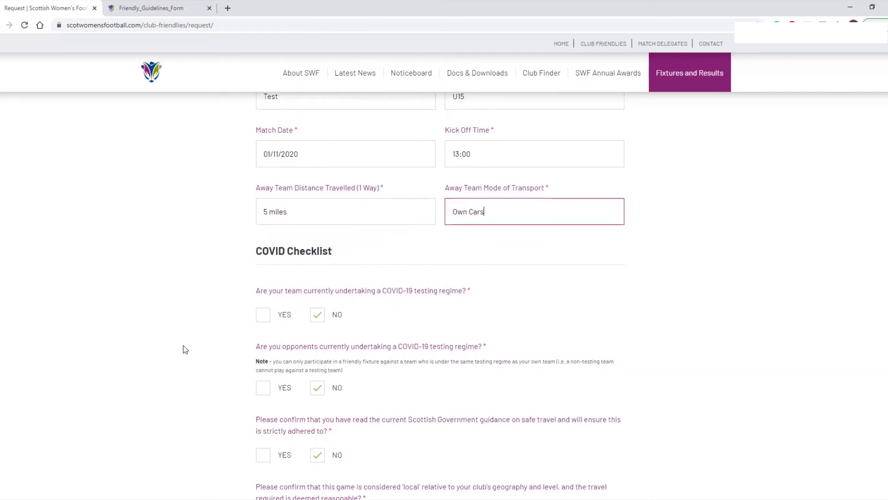
pyautogui.scroll(-10, 179, 350)
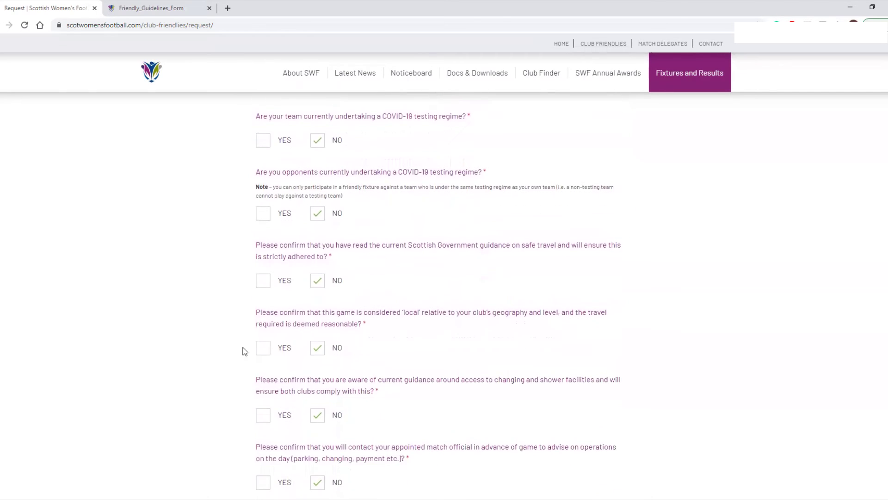
pyautogui.scroll(-4, 321, 406)
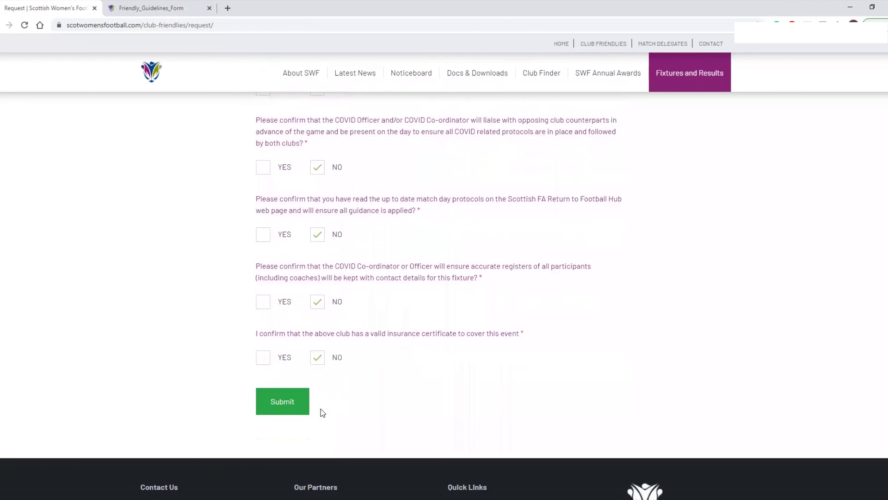
pyautogui.scroll(12, 320, 409)
pyautogui.scroll(2, 320, 409)
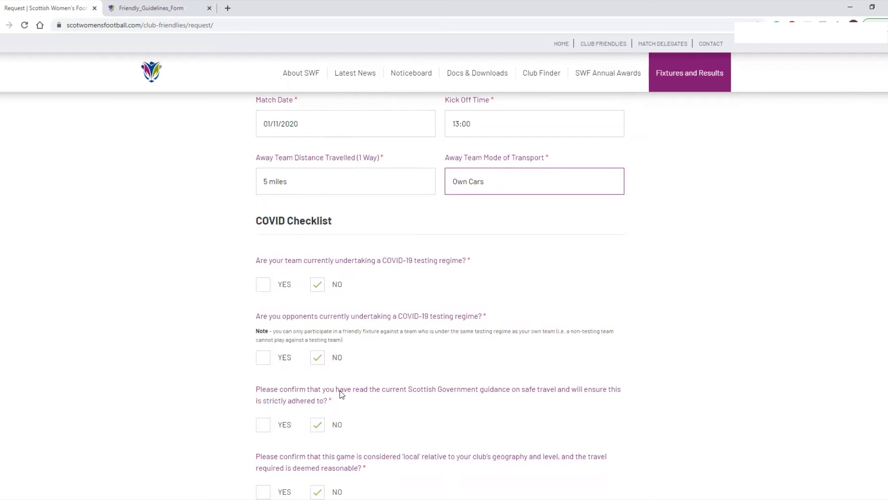
pyautogui.scroll(-1, 331, 269)
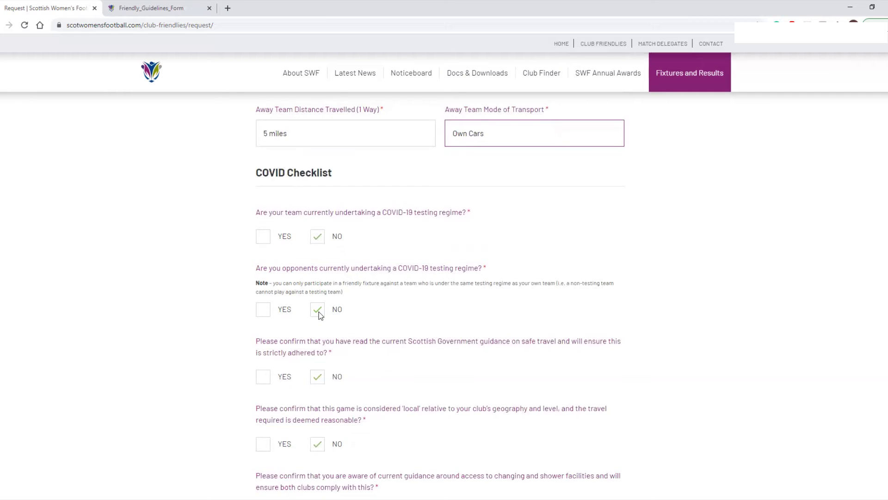
pyautogui.scroll(-4, 233, 307)
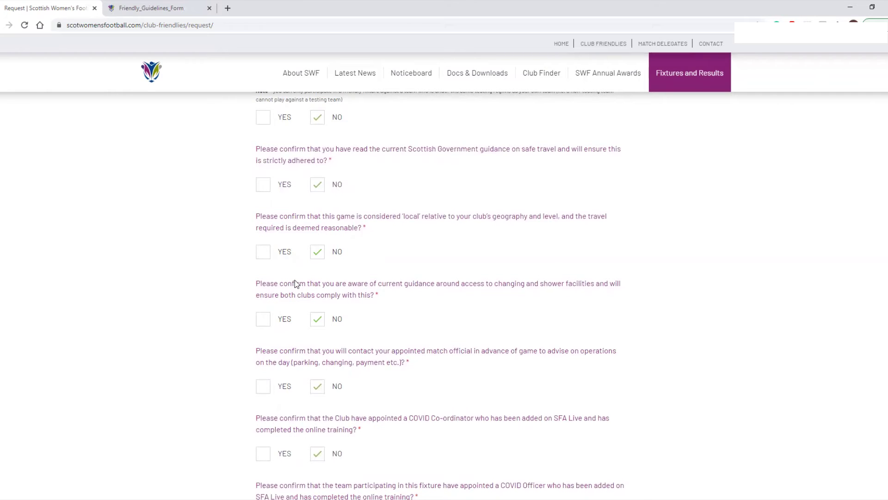
# Answer YES to the safe-travel, local-game travel, changing-facilities and match-official contact questions
pyautogui.scroll(-2, 296, 280)
pyautogui.scroll(-6, 297, 284)
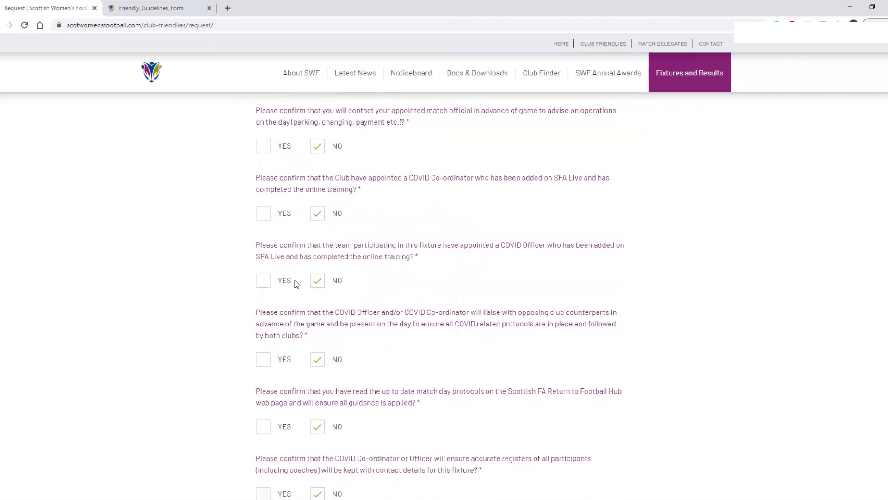
pyautogui.scroll(10, 296, 283)
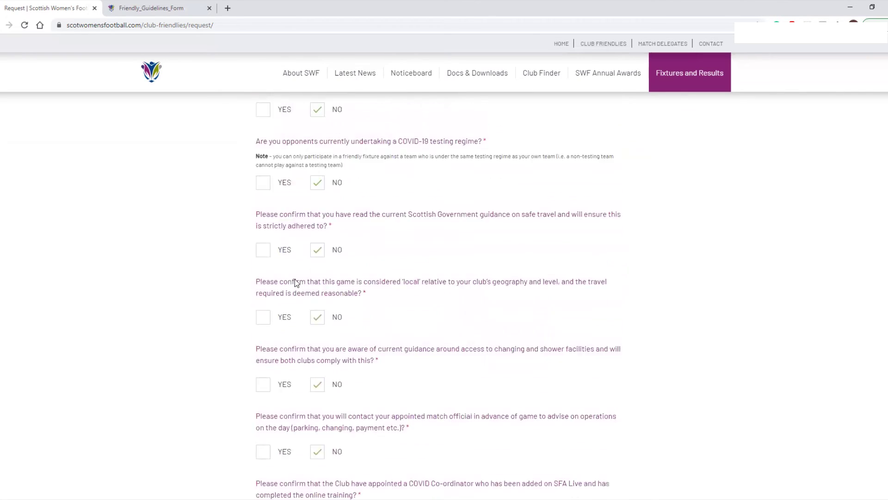
pyautogui.scroll(-2, 296, 281)
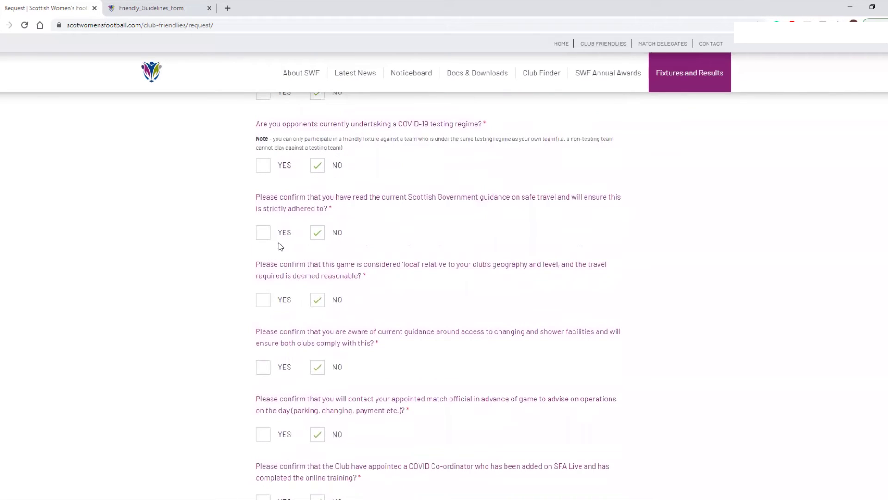
pyautogui.click(263, 232)
pyautogui.scroll(-2, 265, 233)
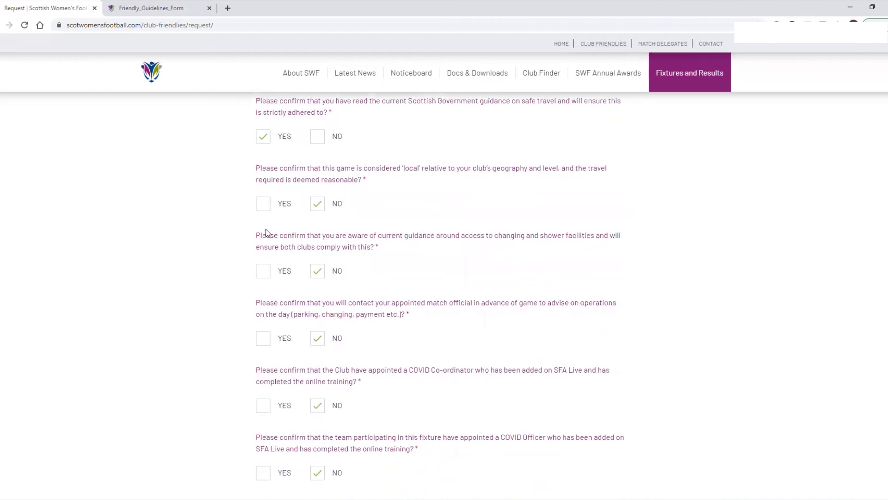
pyautogui.click(267, 208)
pyautogui.click(268, 271)
pyautogui.scroll(-1, 267, 272)
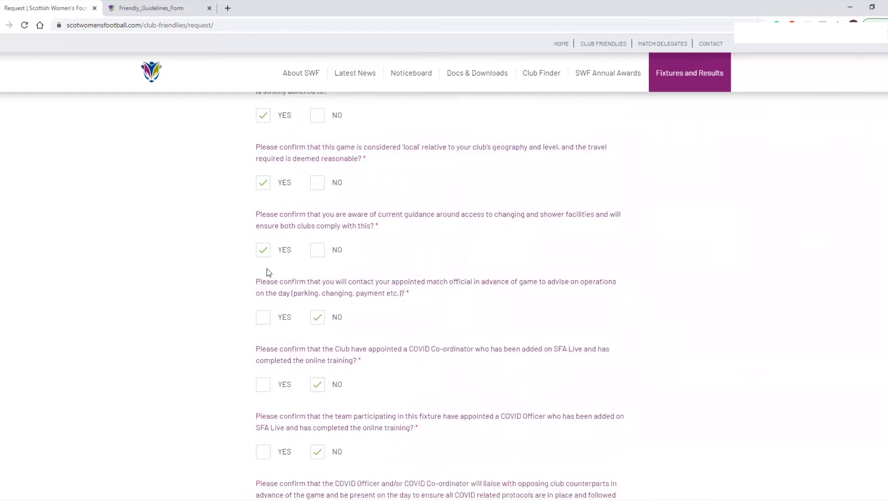
pyautogui.scroll(-1, 260, 252)
pyautogui.click(259, 246)
pyautogui.scroll(-2, 259, 246)
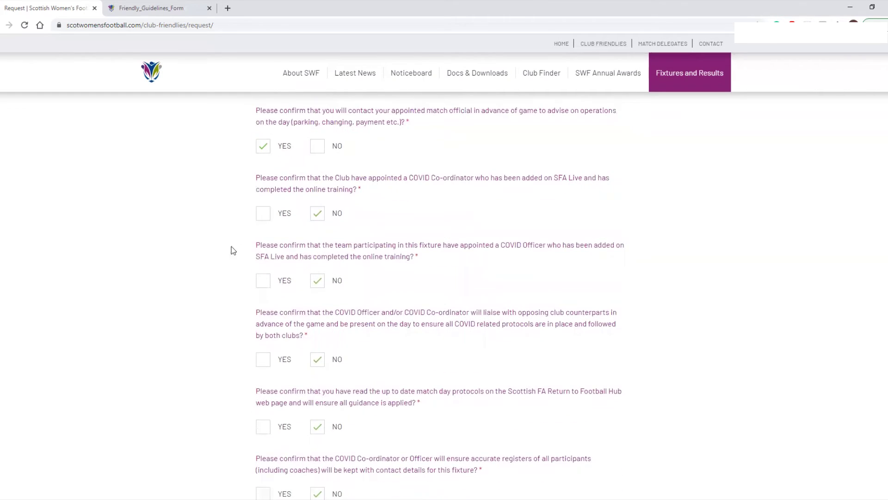
# Answer YES to the COVID Co-ordinator, Officer, liaison, protocols, registers and insurance questions
pyautogui.click(263, 213)
pyautogui.click(266, 283)
pyautogui.scroll(-2, 282, 289)
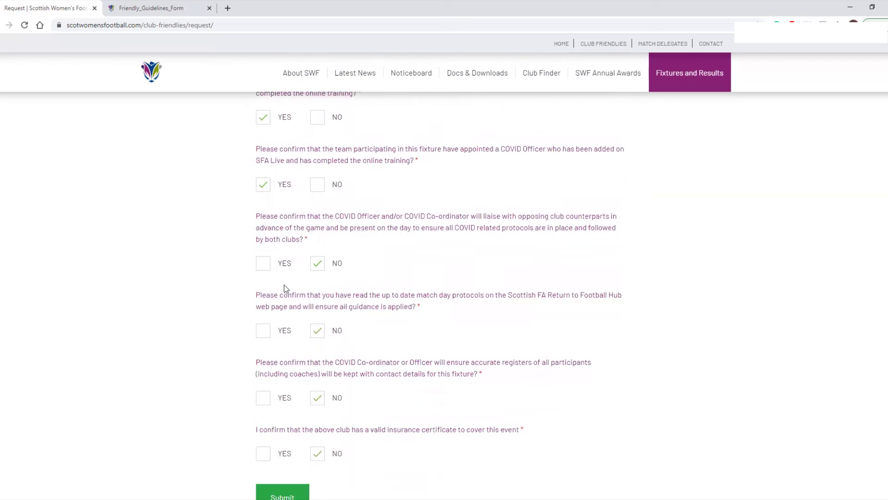
pyautogui.click(261, 270)
pyautogui.click(264, 331)
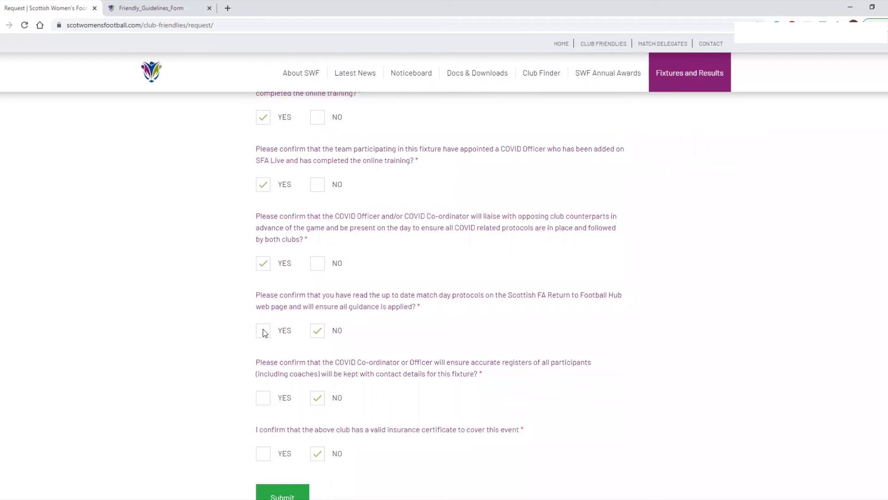
pyautogui.click(264, 401)
pyautogui.click(272, 458)
pyautogui.scroll(-2, 391, 375)
pyautogui.scroll(10, 399, 372)
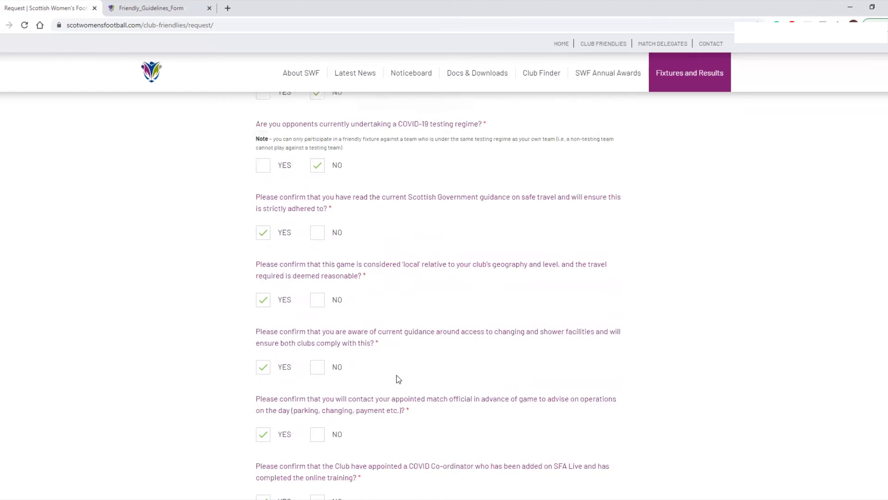
pyautogui.scroll(11, 396, 374)
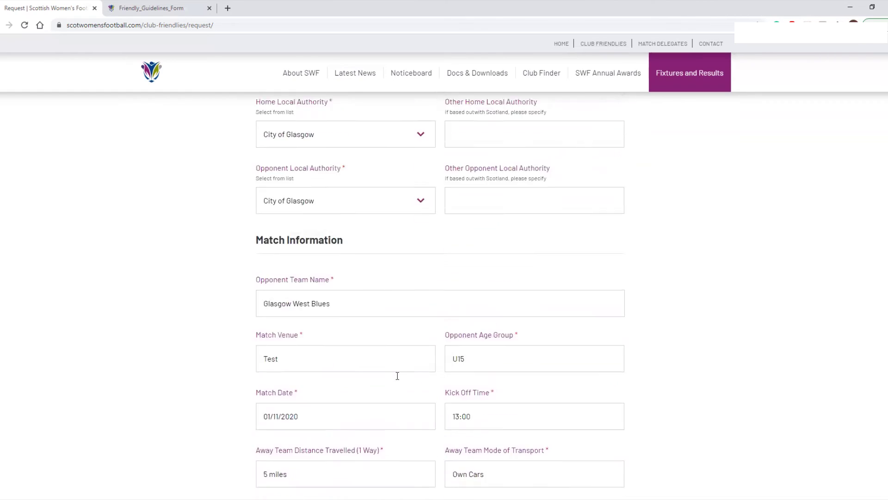
pyautogui.scroll(15, 408, 379)
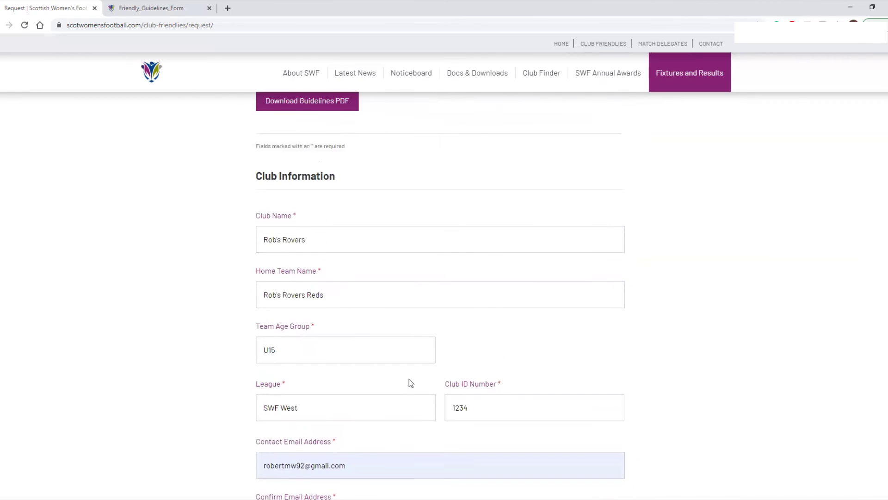
pyautogui.scroll(-1, 398, 360)
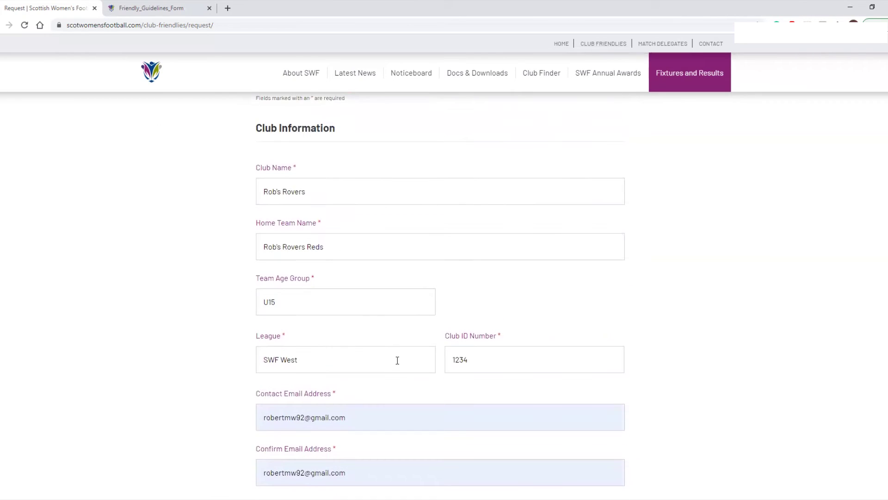
pyautogui.scroll(-1, 395, 360)
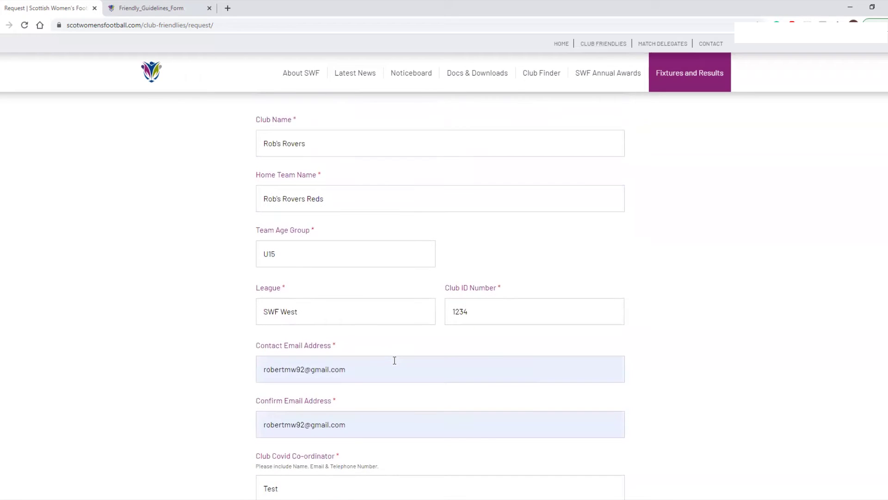
pyautogui.scroll(-1, 394, 361)
pyautogui.scroll(-1, 395, 362)
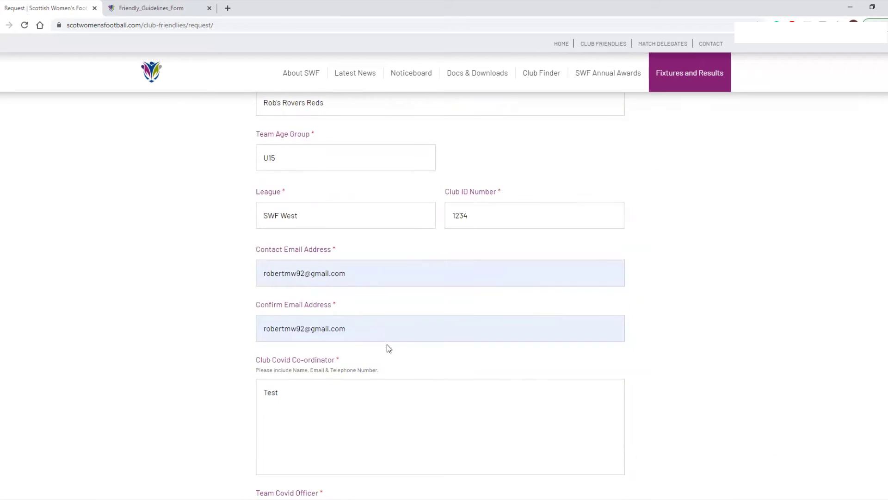
pyautogui.scroll(1, 389, 348)
pyautogui.scroll(-10, 385, 346)
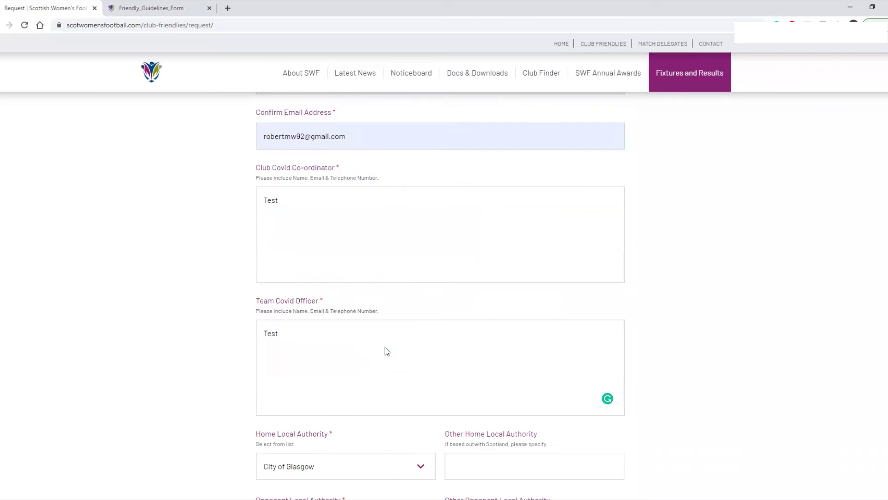
pyautogui.scroll(-12, 384, 347)
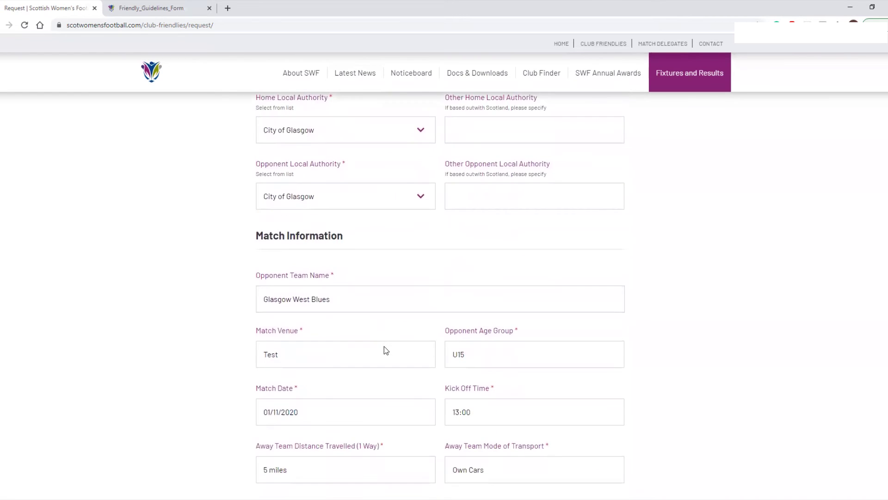
pyautogui.scroll(-10, 384, 346)
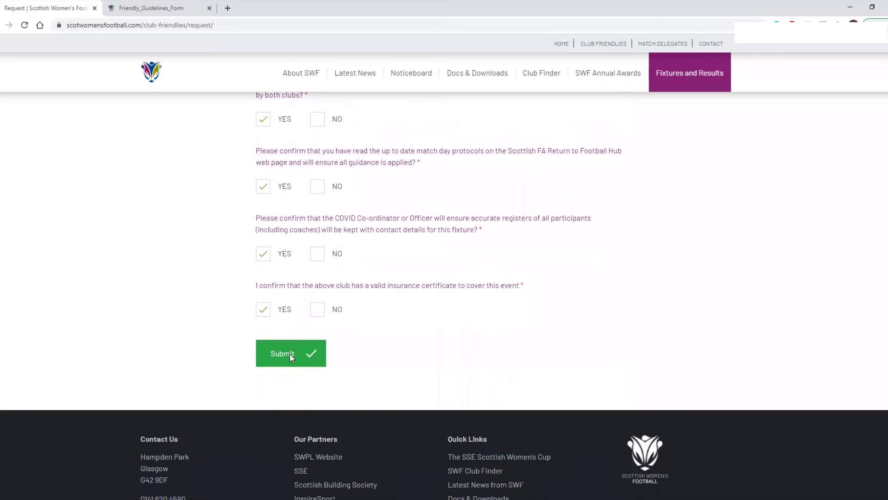
# Submit the completed Club Friendly Request Form with the green Submit button
pyautogui.click(289, 354)
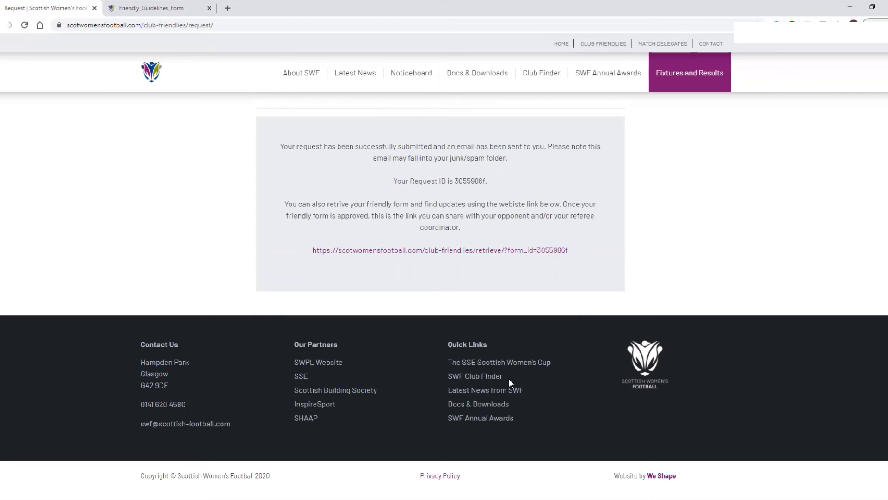
# Open the submitted friendly request's retrieval page and review its under-review status and entered details
pyautogui.click(433, 250)
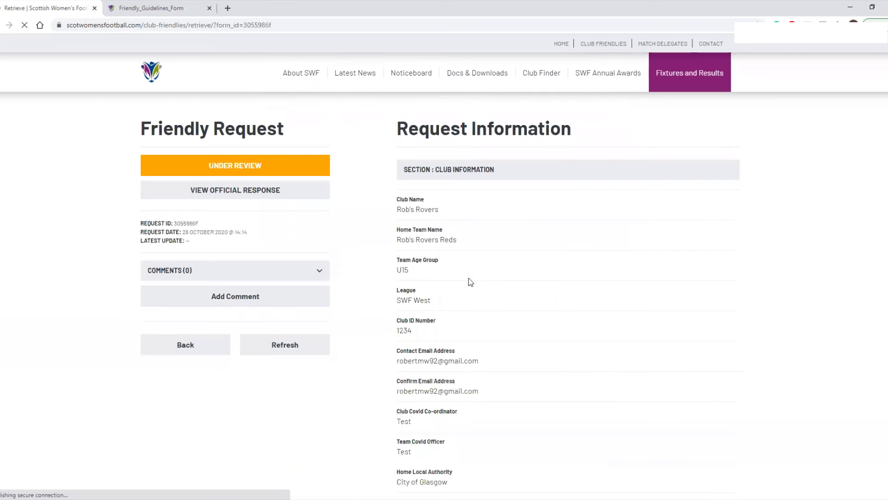
pyautogui.scroll(-1, 525, 236)
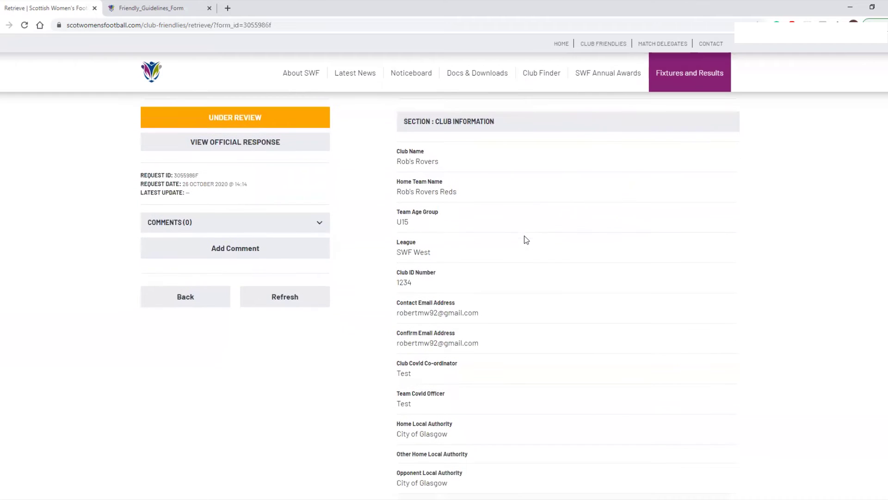
pyautogui.scroll(-5, 528, 246)
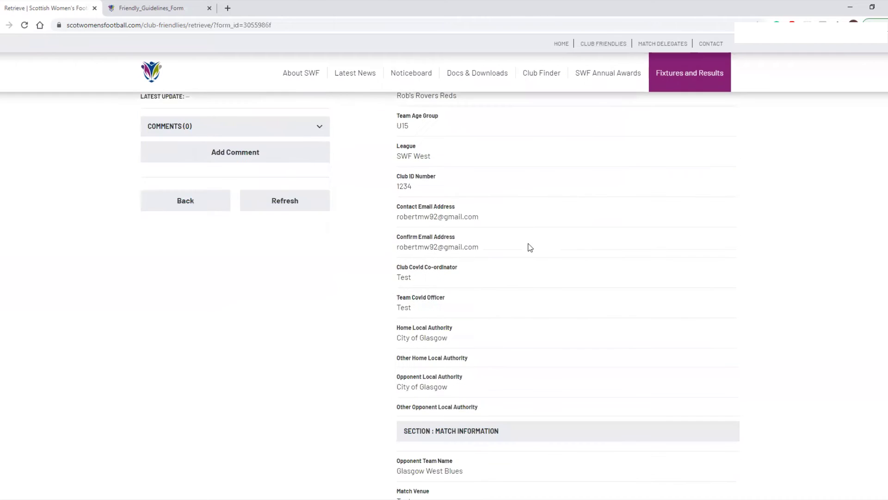
pyautogui.scroll(-15, 529, 252)
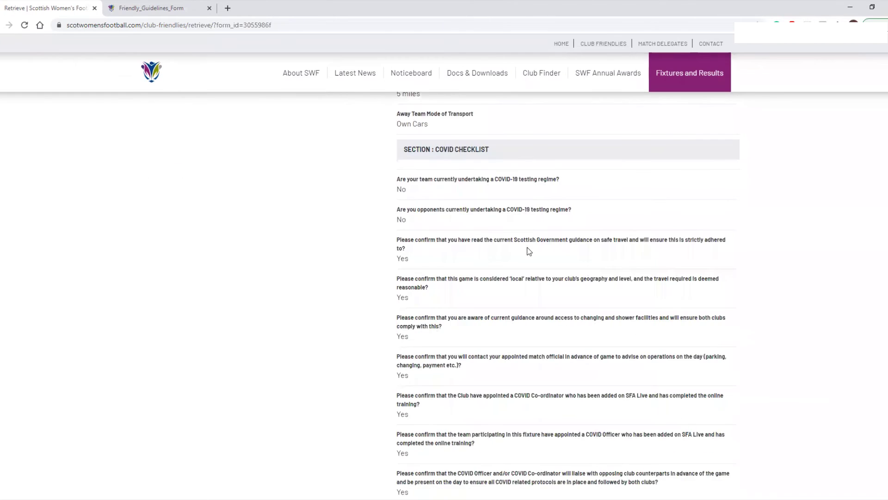
pyautogui.scroll(20, 529, 251)
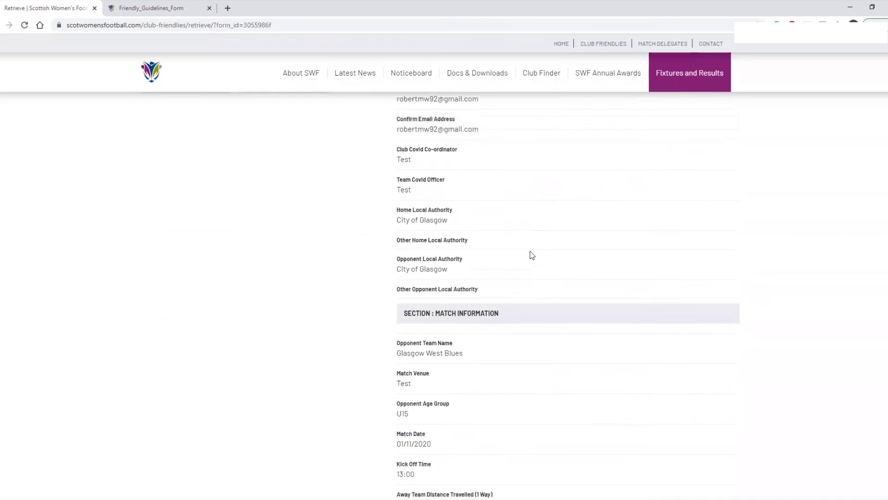
pyautogui.hotkey('alt', 'Tab')
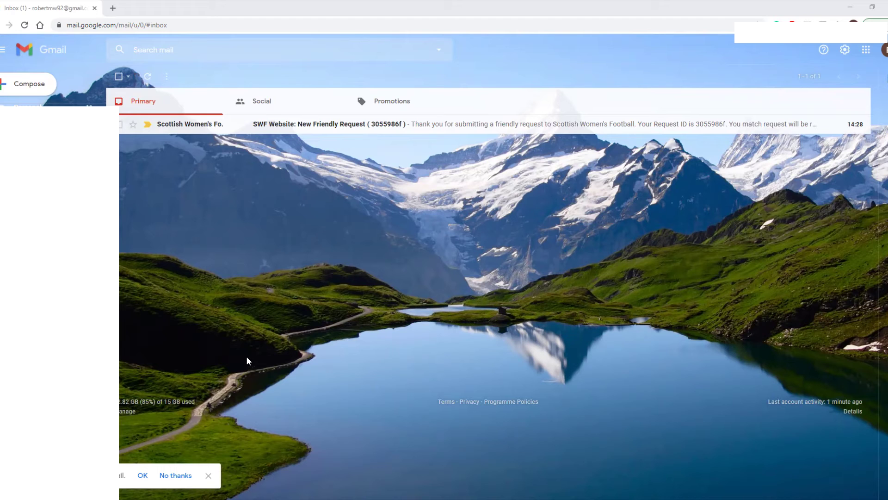
# Open the 'SWF Website: New Friendly Request' confirmation email in the Gmail inbox
pyautogui.click(298, 130)
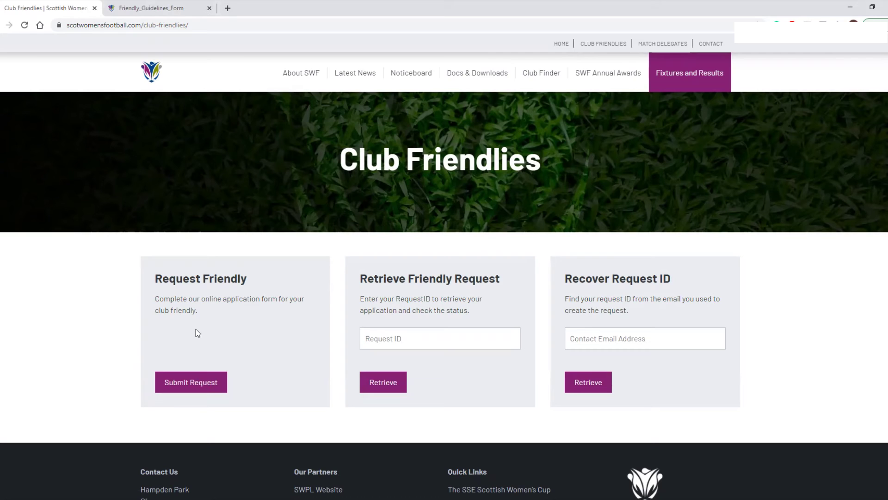
# Look up the request by the saved contact email, view its details, and select its page URL
pyautogui.click(622, 339)
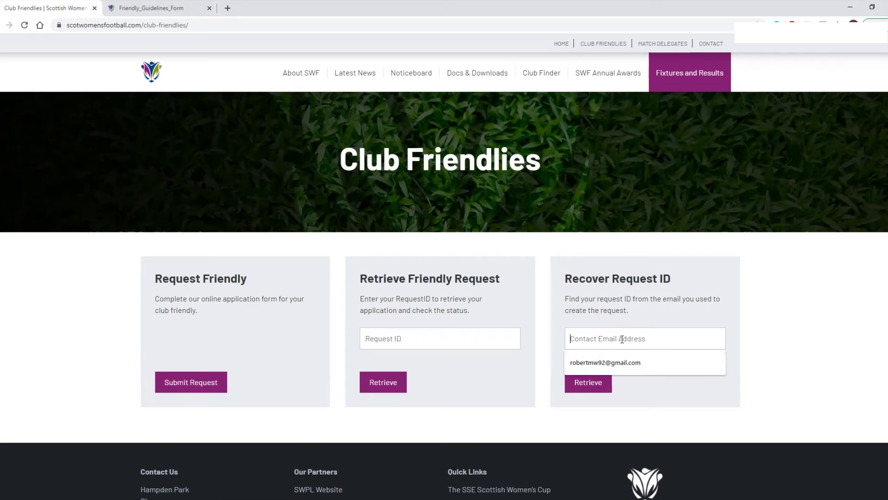
pyautogui.click(637, 357)
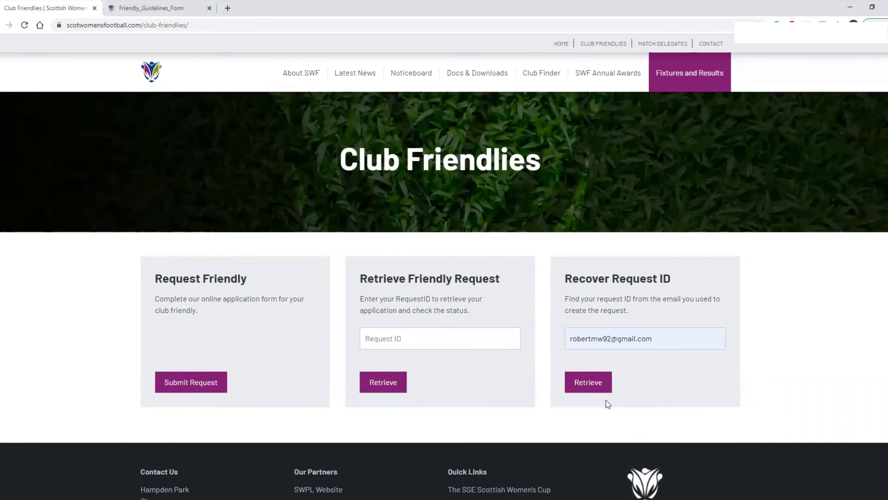
pyautogui.click(591, 390)
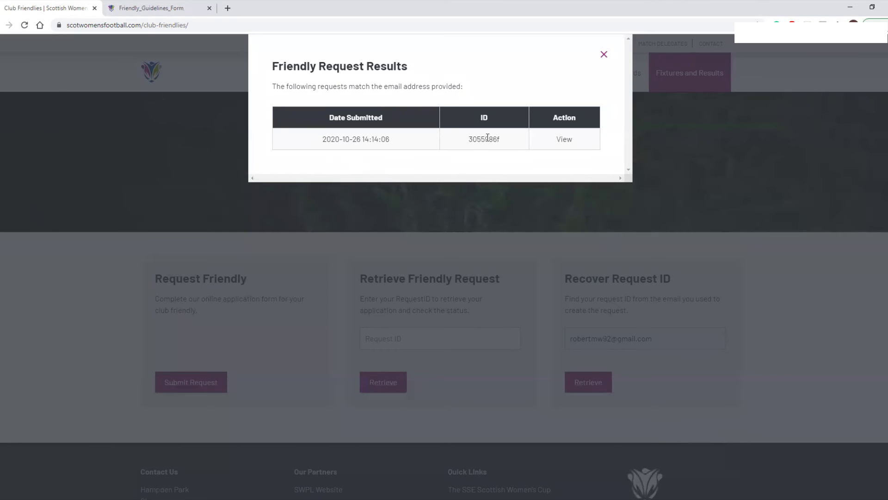
pyautogui.click(564, 141)
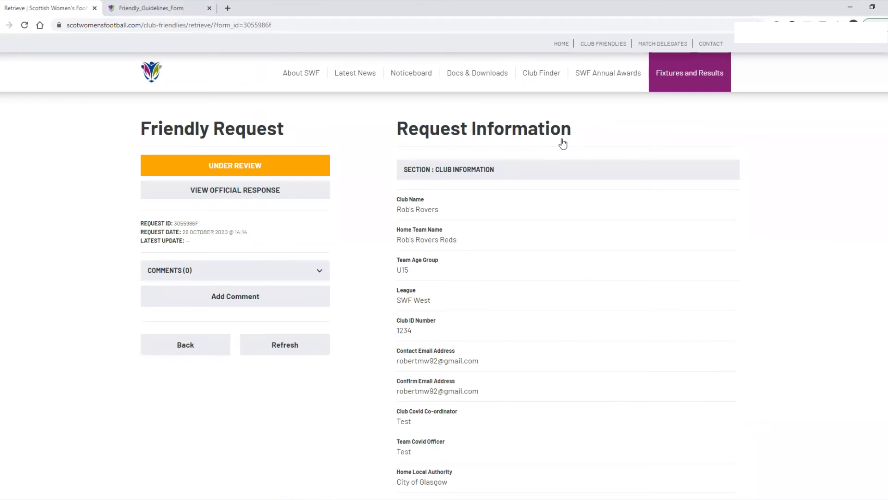
pyautogui.click(262, 28)
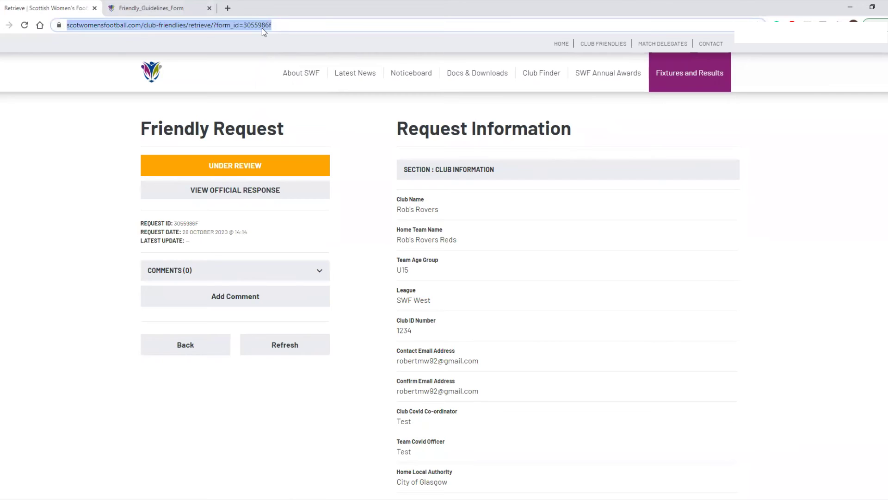
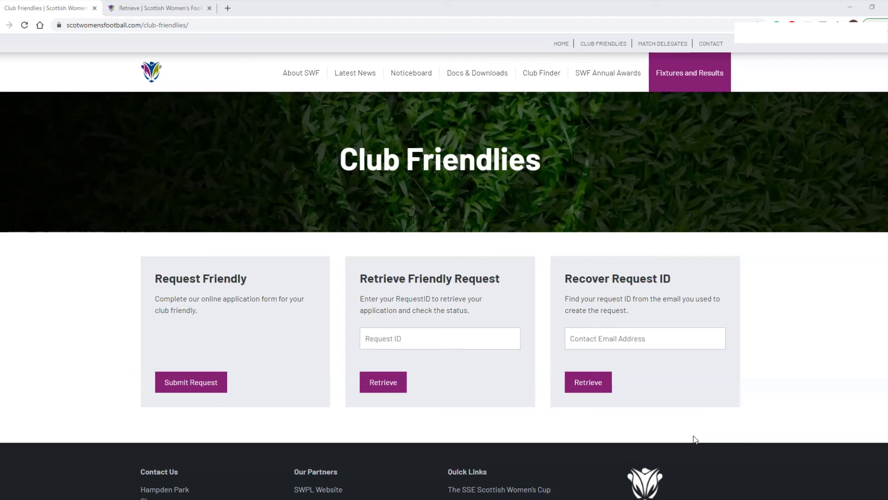
# Retrieve the friendly request by its pasted Request ID and point out its APPROVED status
pyautogui.click(408, 335)
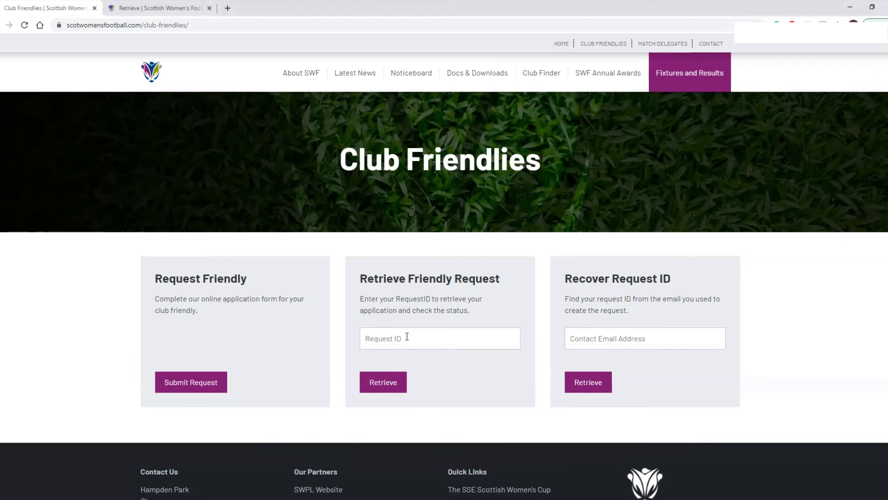
pyautogui.write('3055986f')
pyautogui.click(405, 390)
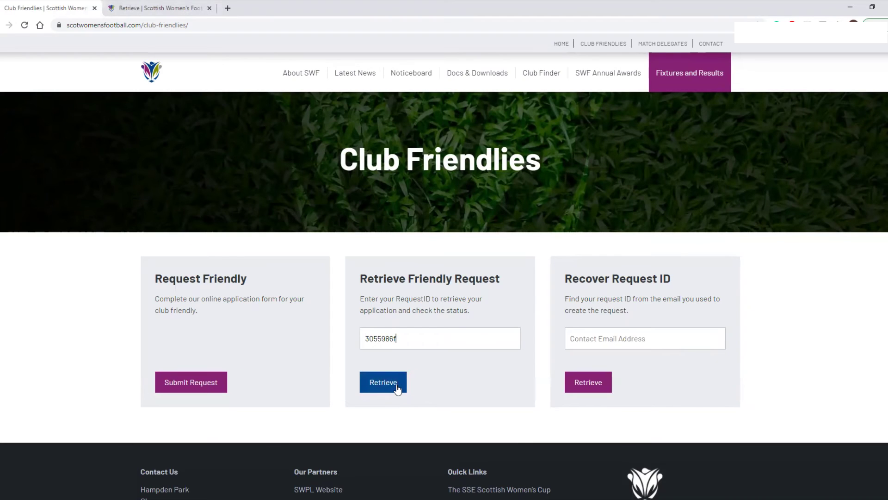
pyautogui.click(393, 388)
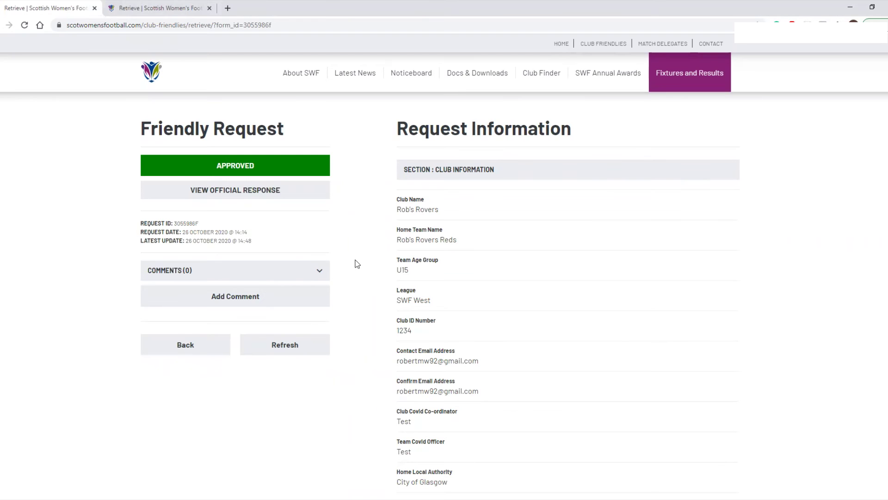
pyautogui.moveTo(216, 164); pyautogui.dragTo(266, 163)
pyautogui.click(267, 165)
# Read the official acceptance response with its matchday protocols, then close it
pyautogui.click(253, 191)
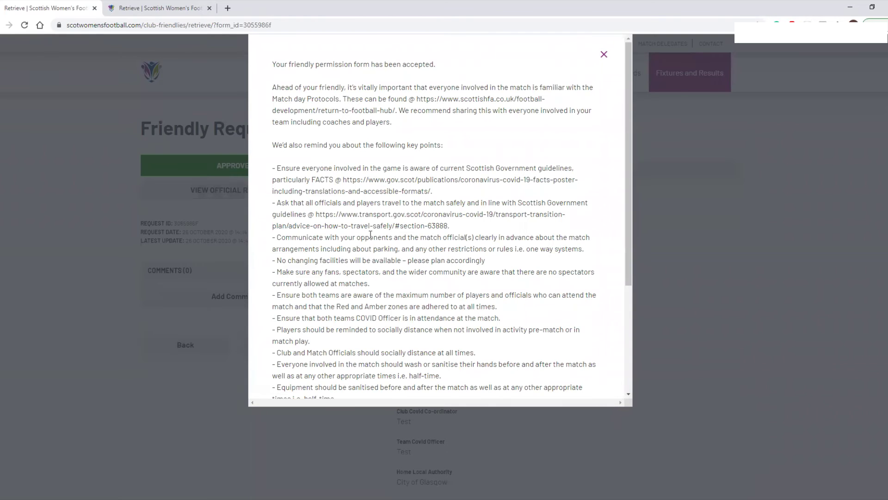
pyautogui.scroll(-3, 370, 235)
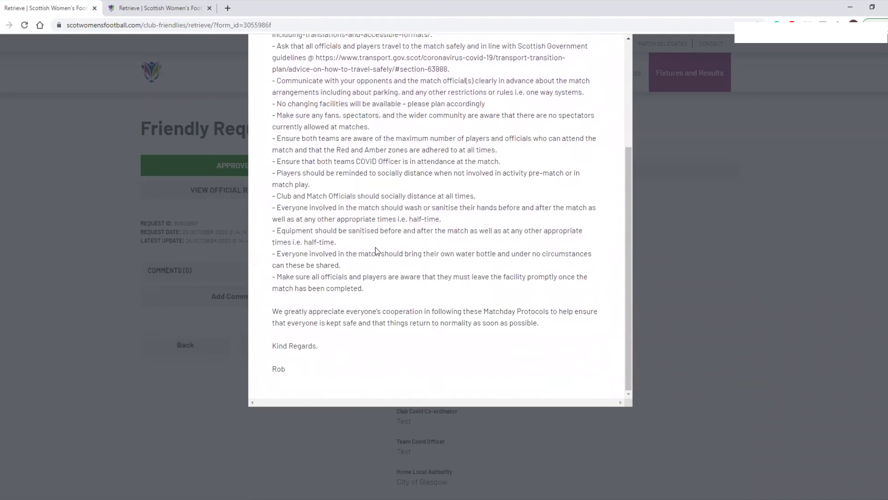
pyautogui.scroll(3, 376, 247)
pyautogui.scroll(1, 375, 249)
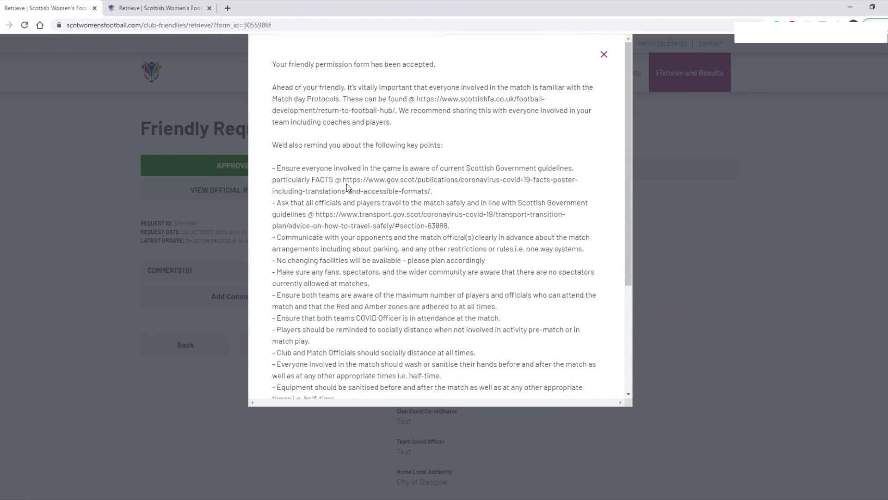
pyautogui.scroll(-3, 346, 184)
pyautogui.scroll(3, 611, 89)
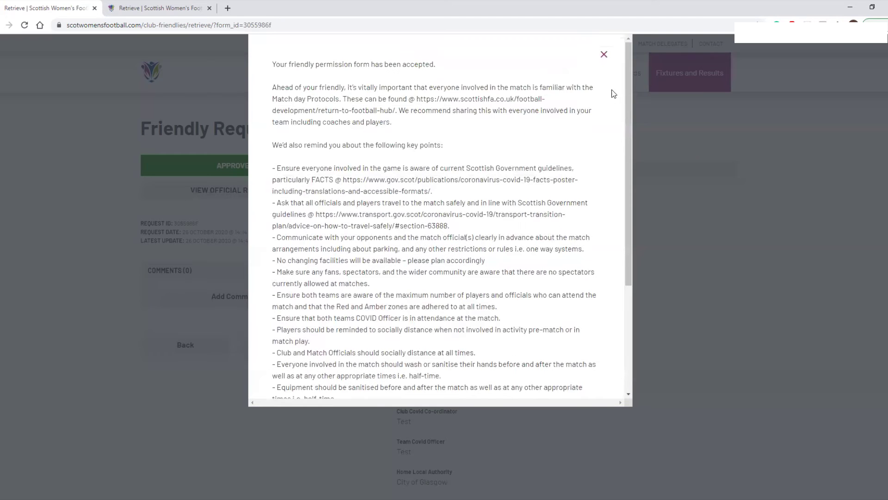
pyautogui.click(603, 55)
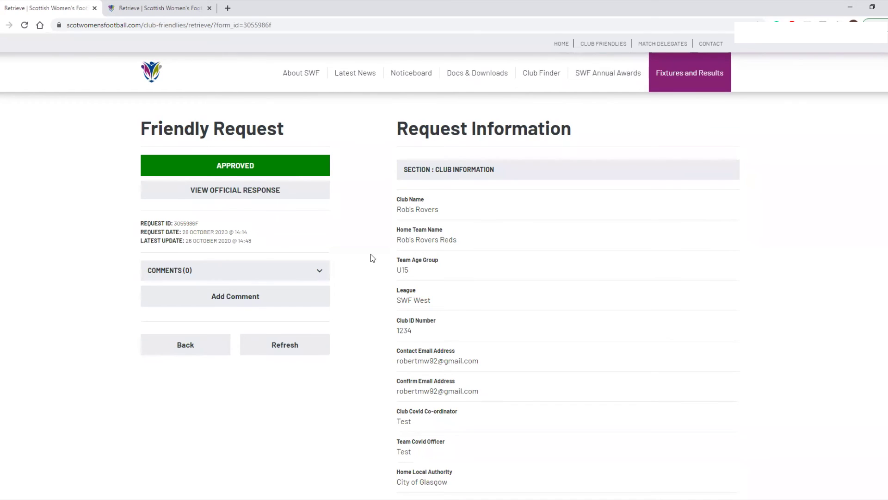
# Copy the request page's URL, scan Request Information and the Covid Checklist, then go back
pyautogui.click(204, 27)
pyautogui.click(204, 27)
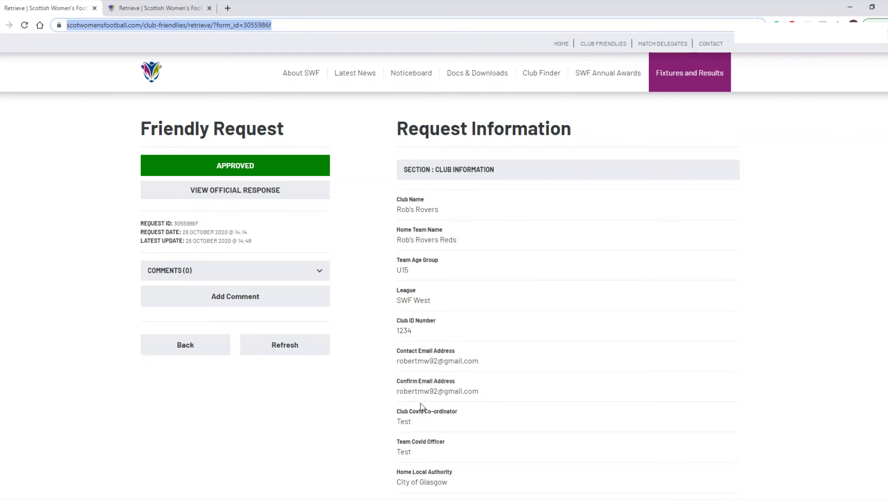
pyautogui.scroll(-2, 421, 412)
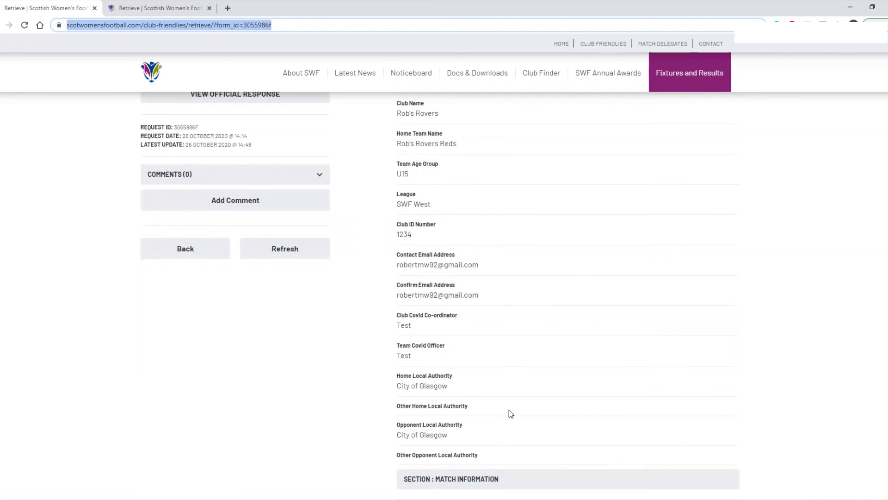
pyautogui.scroll(2, 509, 410)
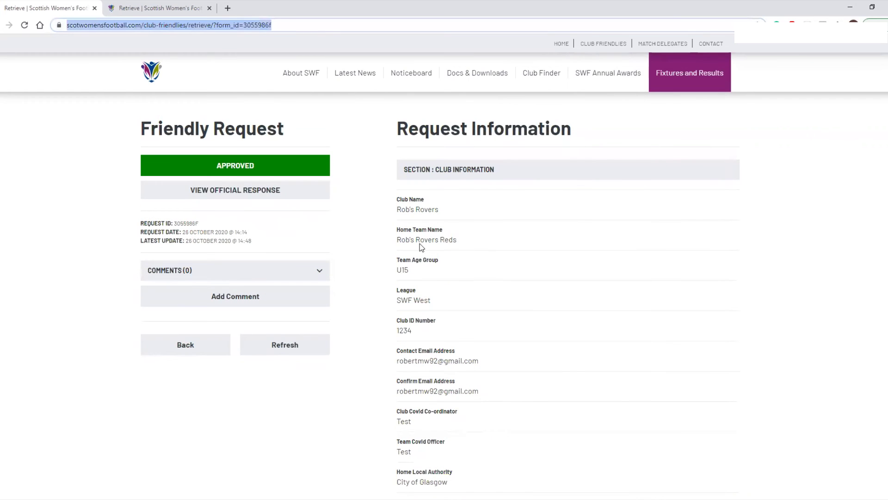
pyautogui.scroll(-7, 486, 259)
pyautogui.scroll(-12, 493, 264)
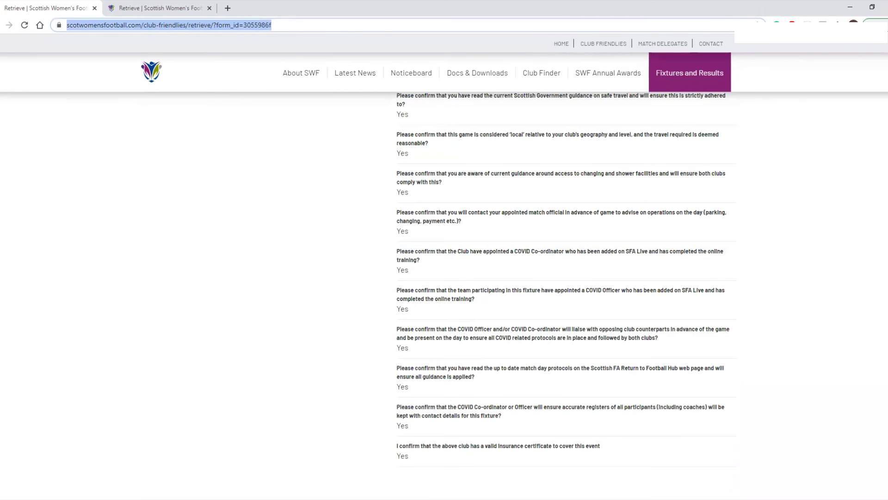
pyautogui.hotkey('alt', 'Left')
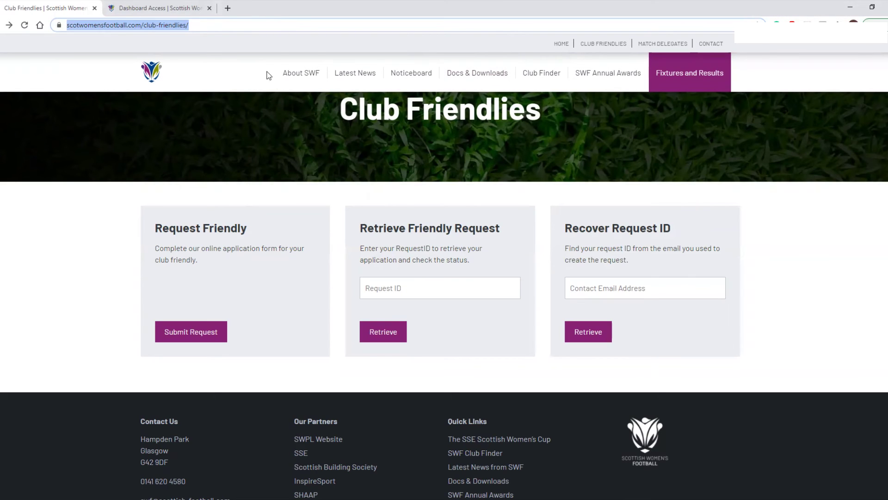
# Replace the address with the copied retrieve/?form_id link and load it
pyautogui.click(225, 25)
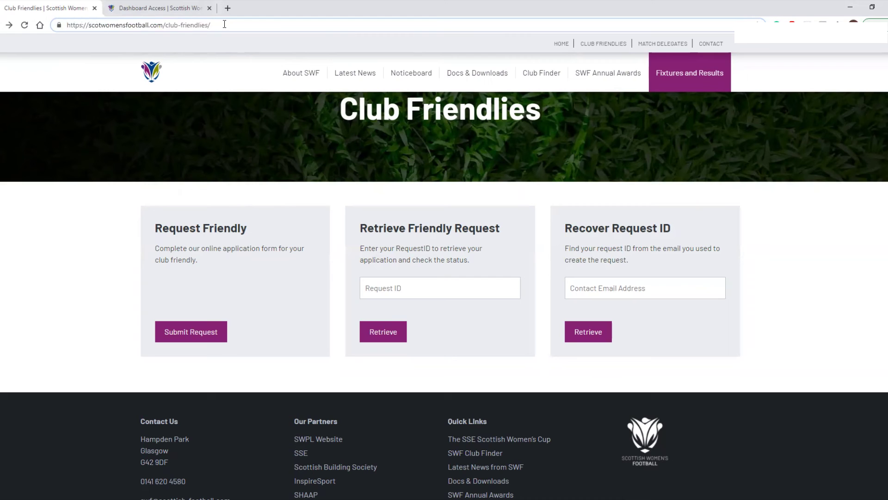
pyautogui.hotkey('ctrl', 'a')
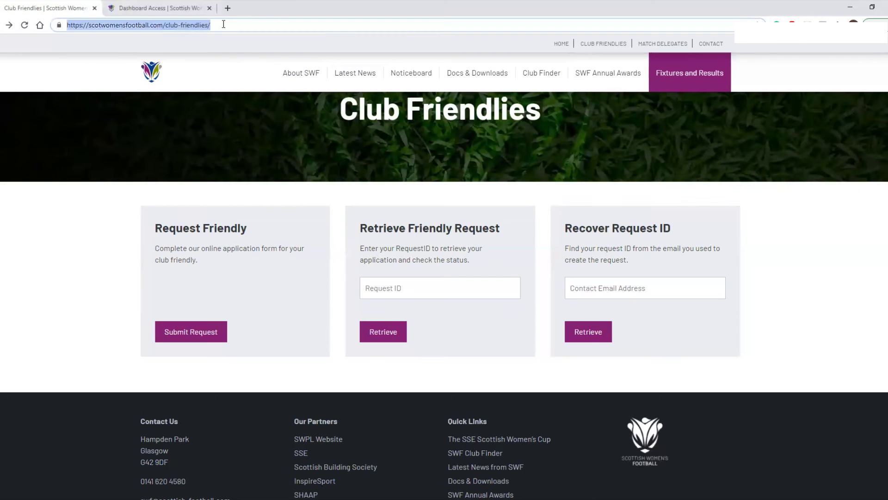
pyautogui.write('https://scotwomensfootball.com/club-friendlies/retrieve/?form_id=3055986f')
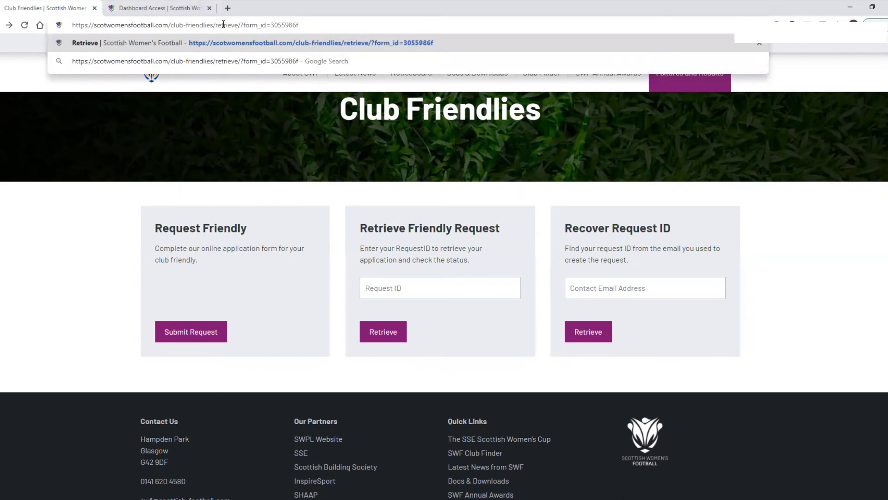
pyautogui.press('Return')
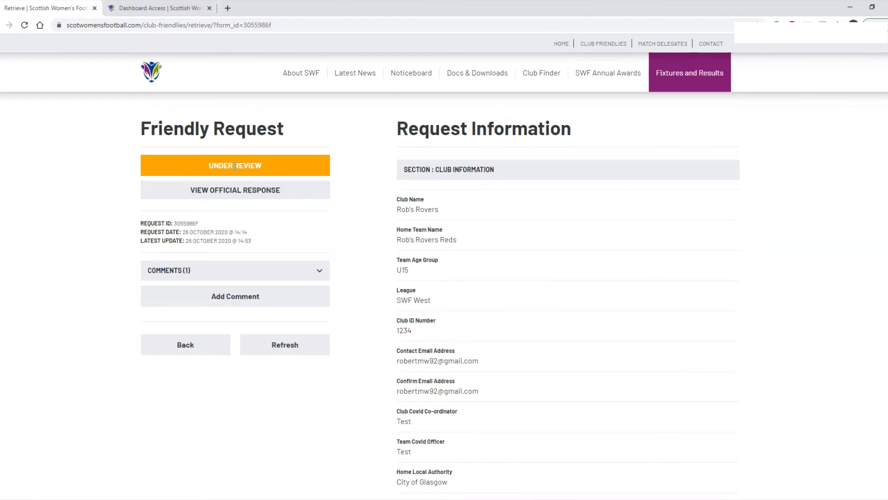
# Expand Comments (1) and read the note that no COVID Officer is assigned on SFA Live
pyautogui.click(213, 276)
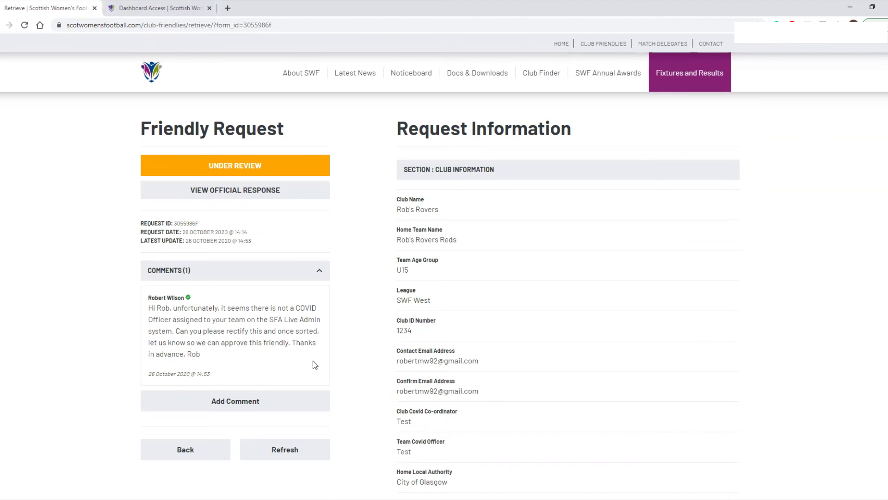
pyautogui.scroll(-5, 313, 364)
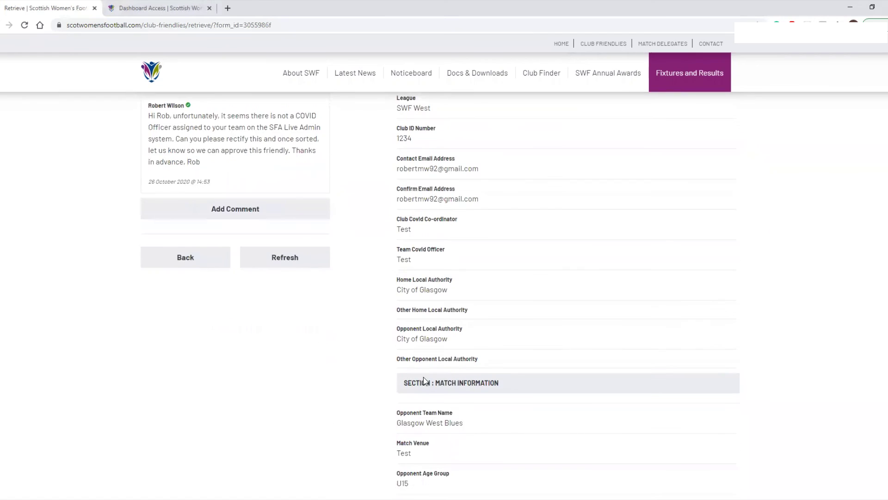
pyautogui.scroll(1, 416, 377)
pyautogui.scroll(2, 438, 357)
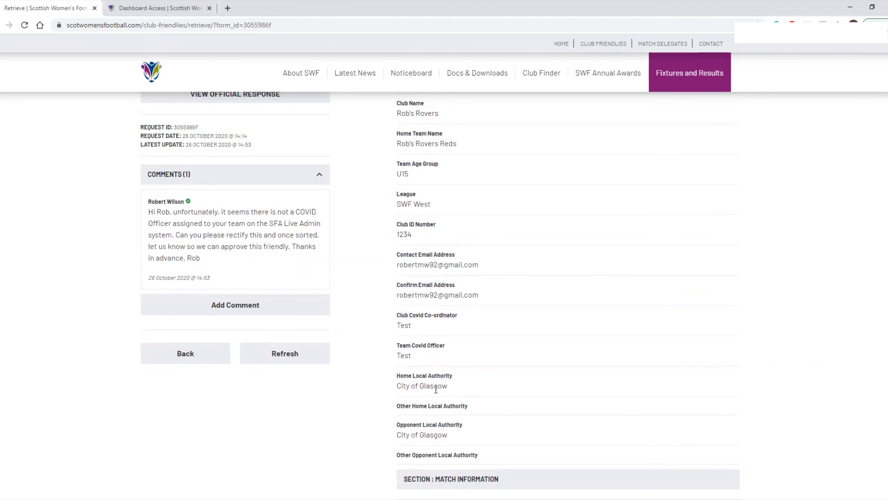
# Open the Add Comment form and cancel it three times, saving no comment
pyautogui.click(235, 305)
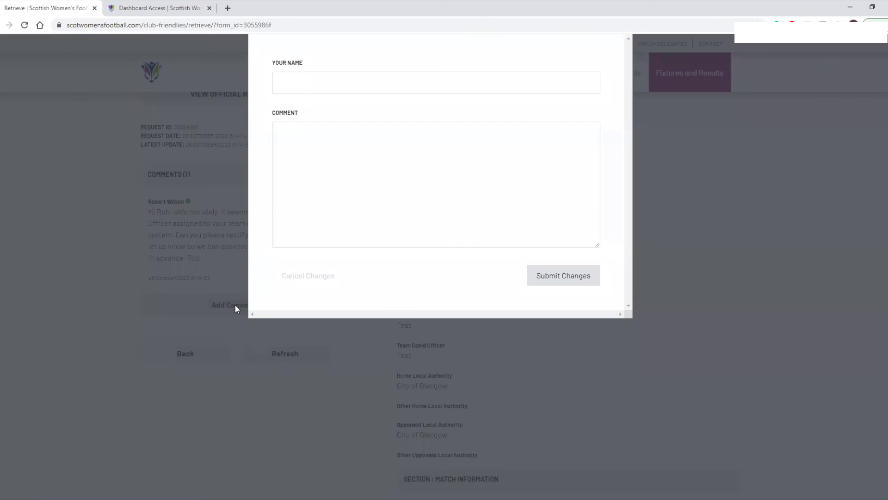
pyautogui.click(317, 279)
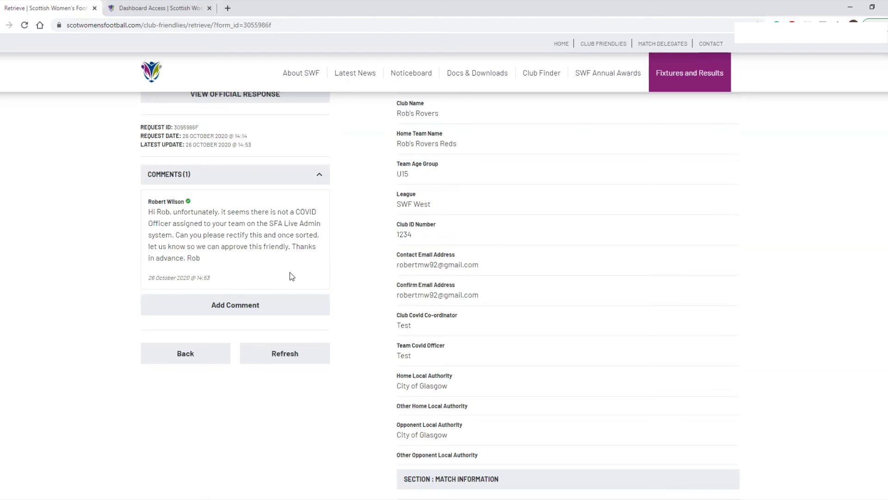
pyautogui.click(265, 304)
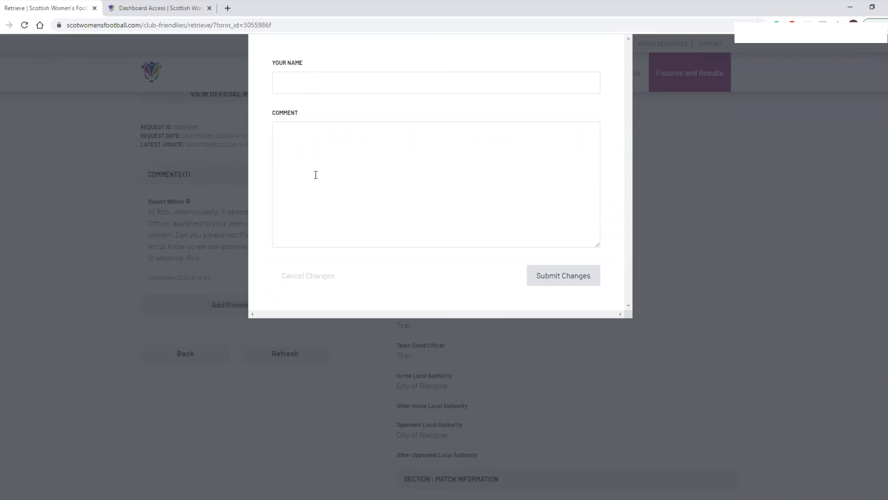
pyautogui.click(316, 276)
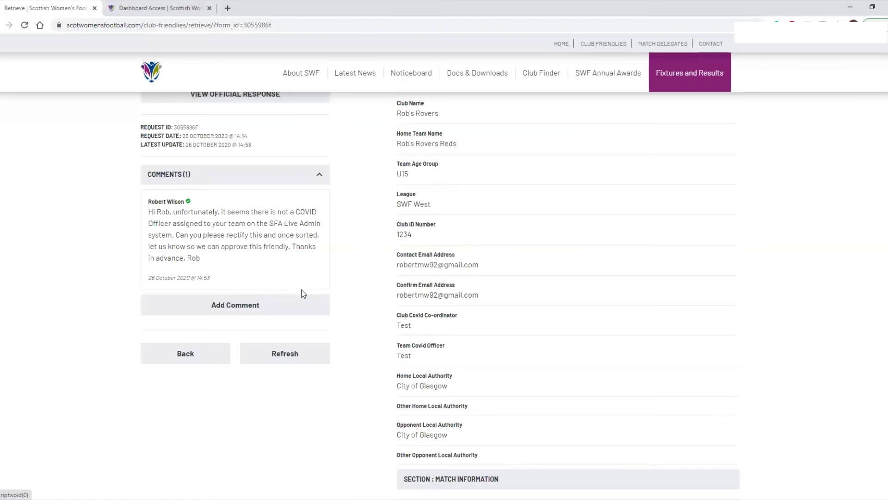
pyautogui.click(256, 305)
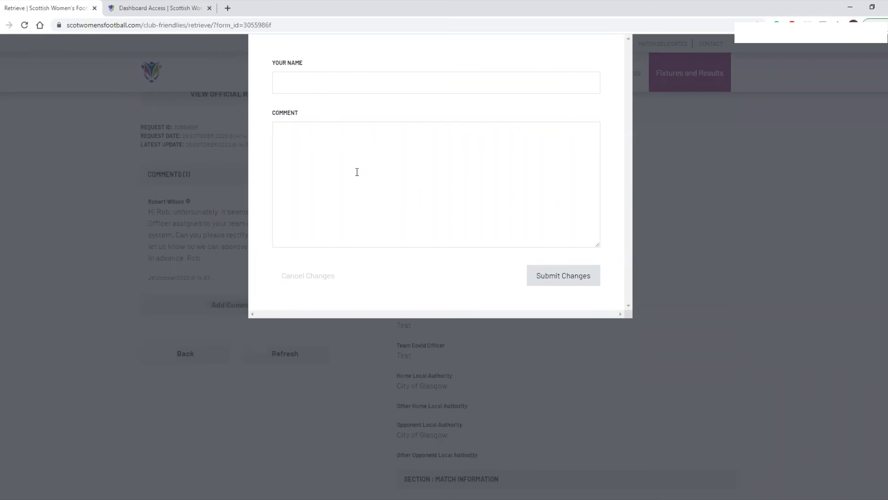
pyautogui.click(310, 277)
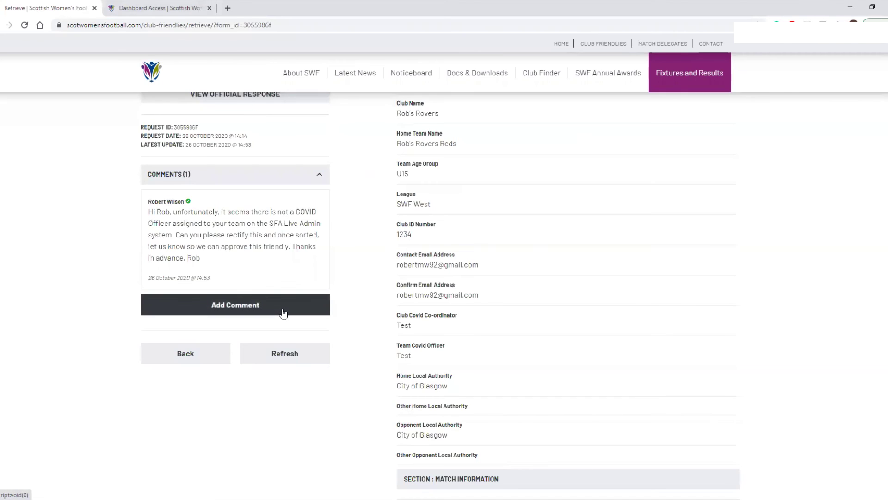
pyautogui.scroll(1, 283, 313)
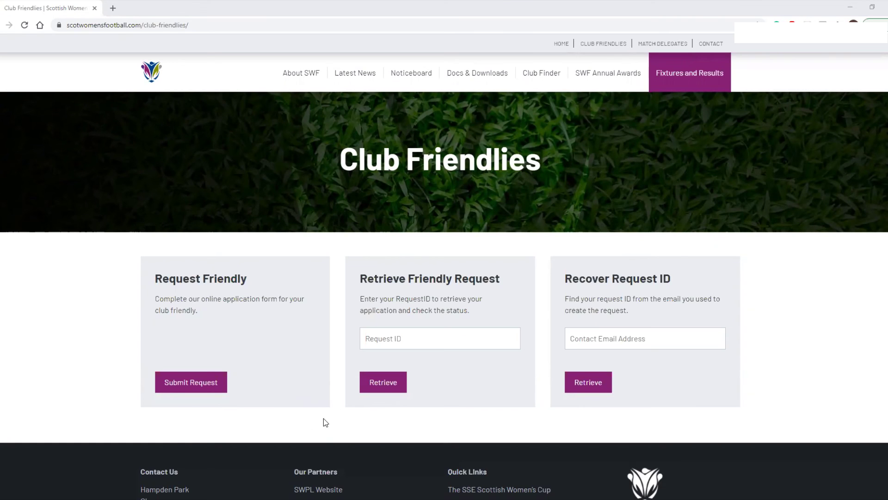
pyautogui.click(611, 342)
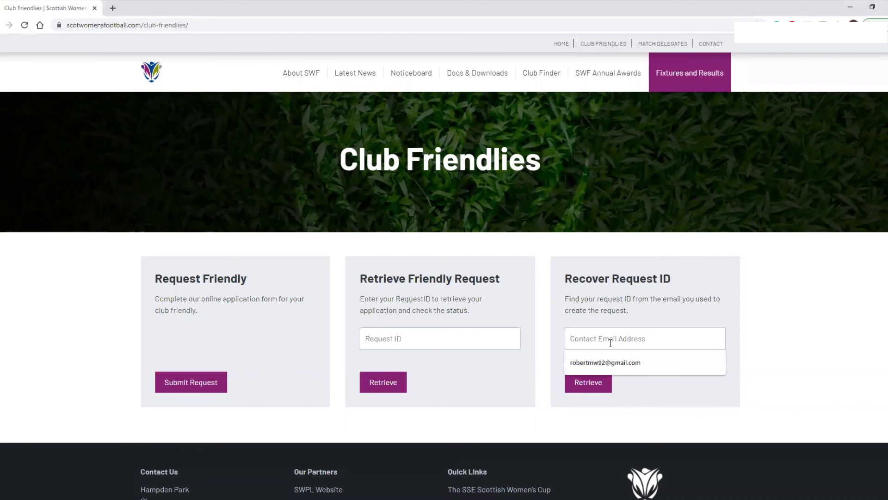
pyautogui.click(623, 364)
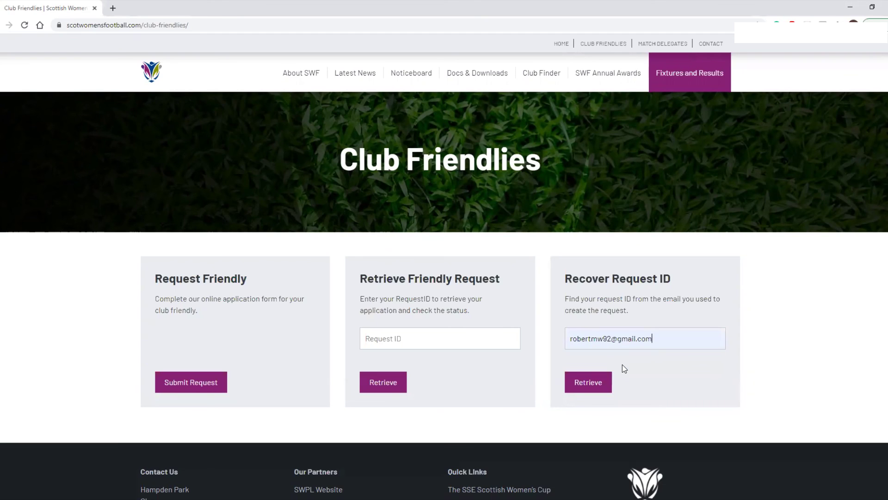
pyautogui.click(598, 382)
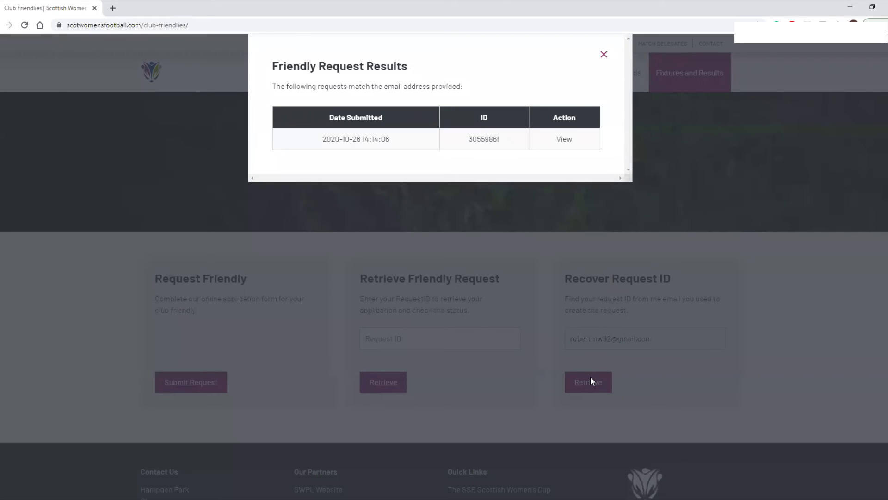
pyautogui.click(564, 142)
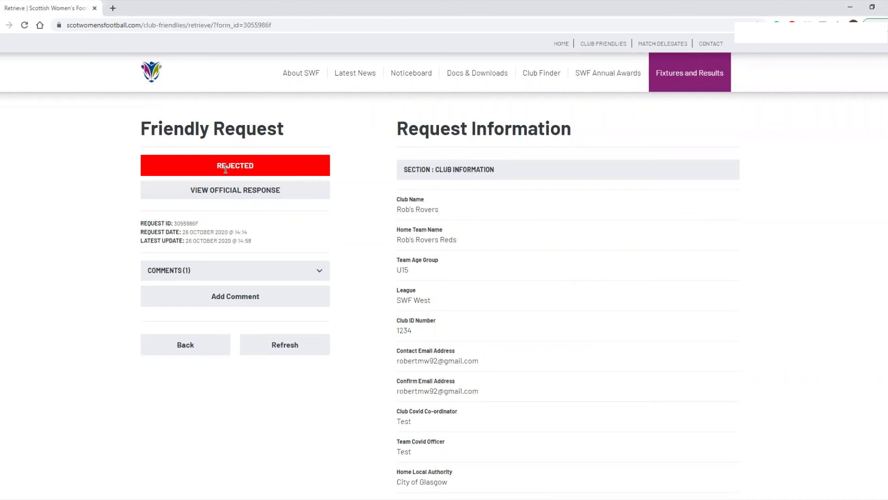
# Point out the REJECTED status and display the request's official response
pyautogui.moveTo(220, 169); pyautogui.dragTo(256, 164)
pyautogui.click(257, 164)
pyautogui.click(248, 196)
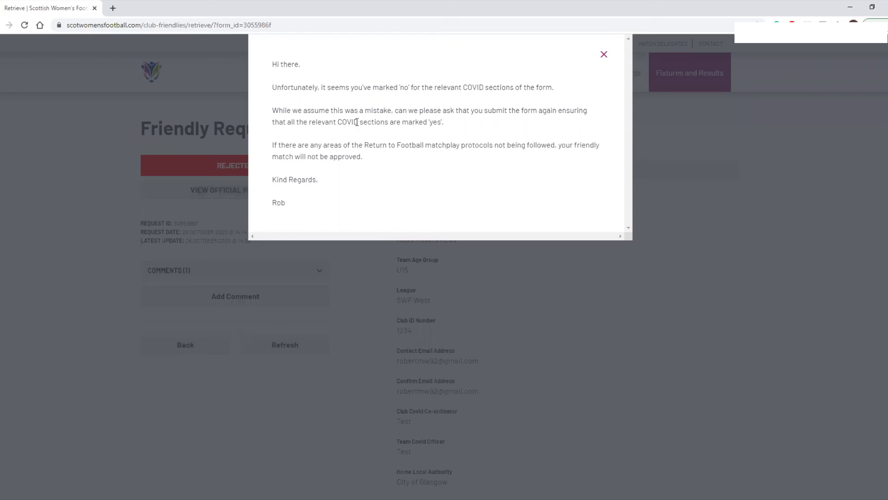
# Close the official response and point out the Yes answer to the COVID Co-ordinator question
pyautogui.click(603, 54)
pyautogui.scroll(-10, 495, 304)
pyautogui.scroll(-5, 495, 303)
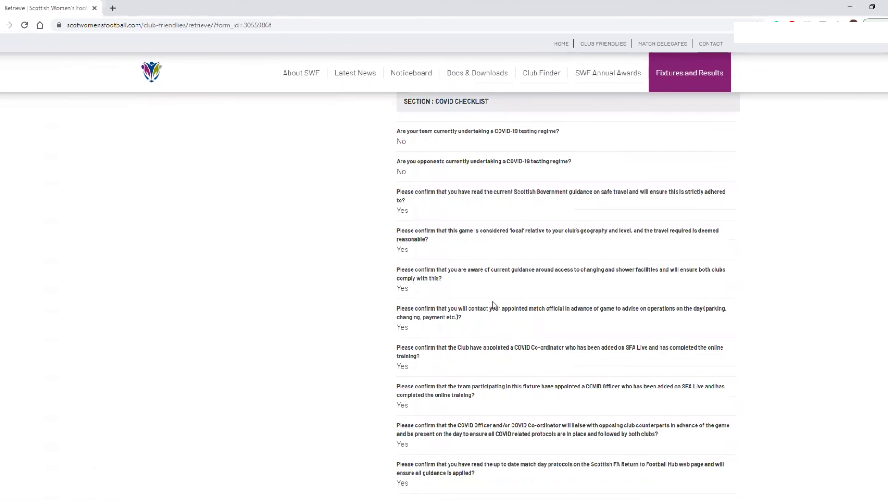
pyautogui.scroll(-2, 494, 303)
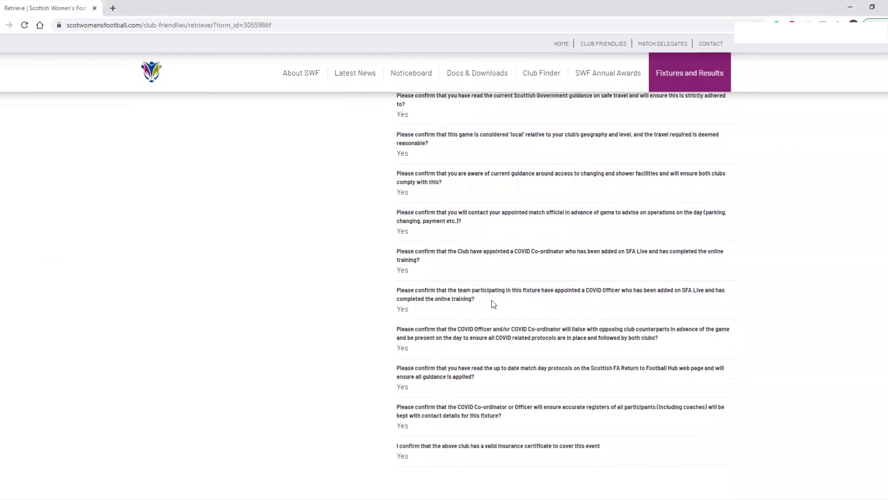
pyautogui.moveTo(432, 277); pyautogui.dragTo(387, 271)
pyautogui.click(433, 270)
pyautogui.scroll(2, 433, 270)
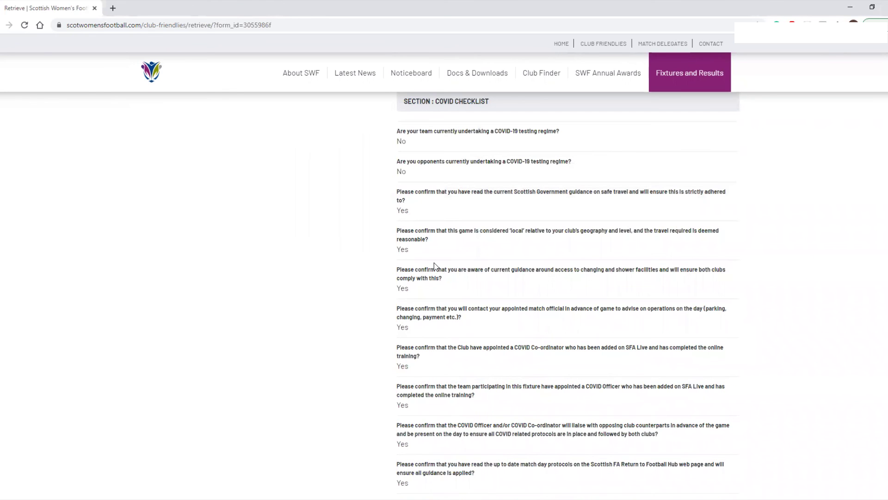
pyautogui.scroll(6, 434, 262)
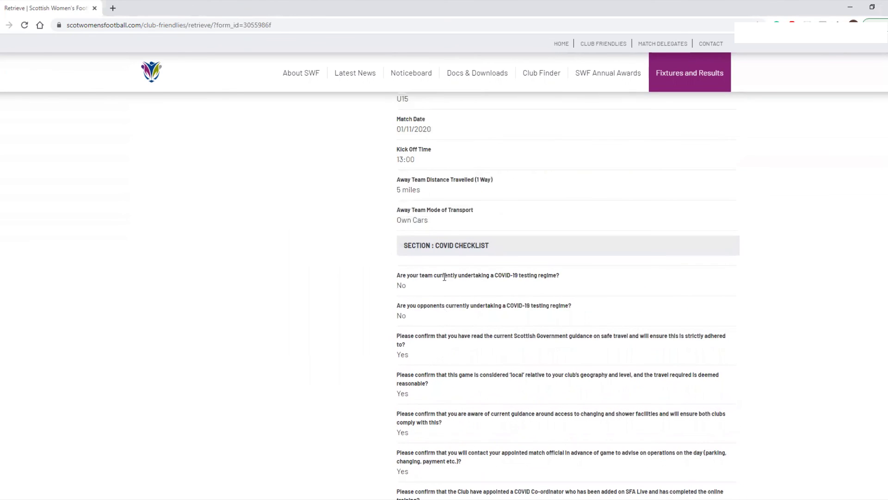
pyautogui.scroll(1, 443, 278)
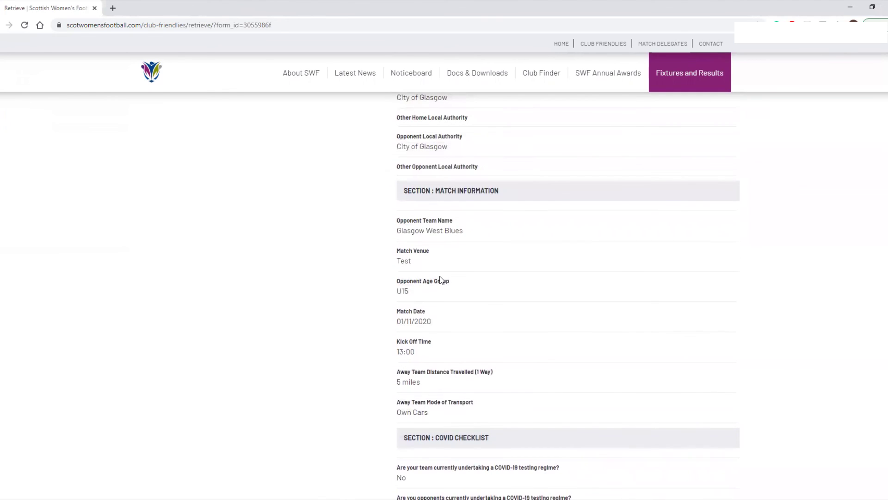
pyautogui.scroll(-3, 440, 280)
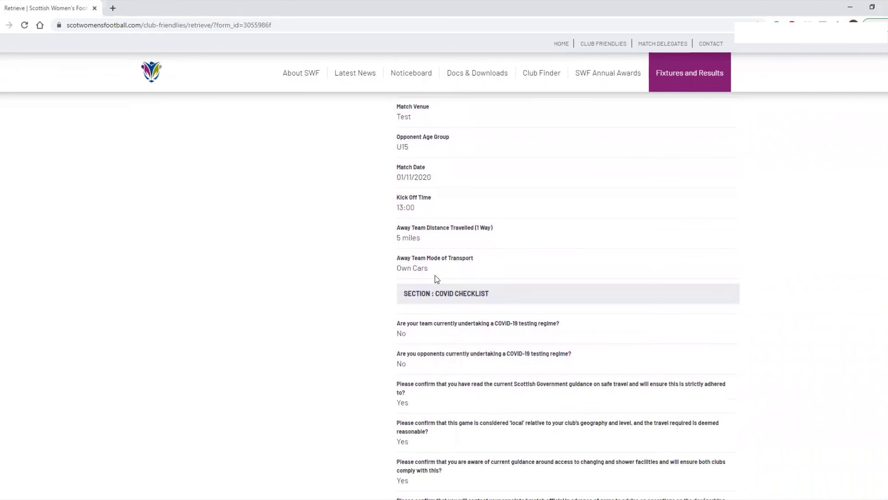
# Go through the remaining COVID CHECKLIST answers down to the insurance confirmation
pyautogui.moveTo(444, 294); pyautogui.dragTo(506, 296)
pyautogui.click(508, 292)
pyautogui.scroll(-3, 495, 294)
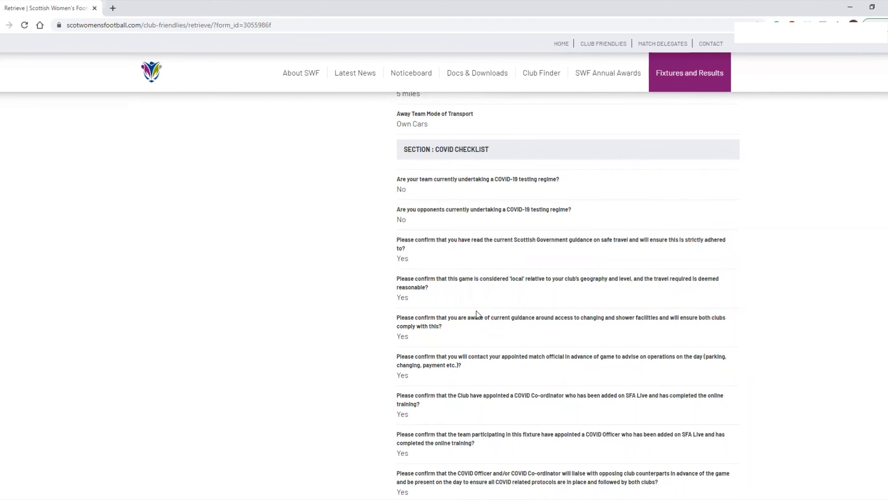
pyautogui.scroll(-2, 470, 312)
pyautogui.moveTo(518, 338); pyautogui.dragTo(398, 324)
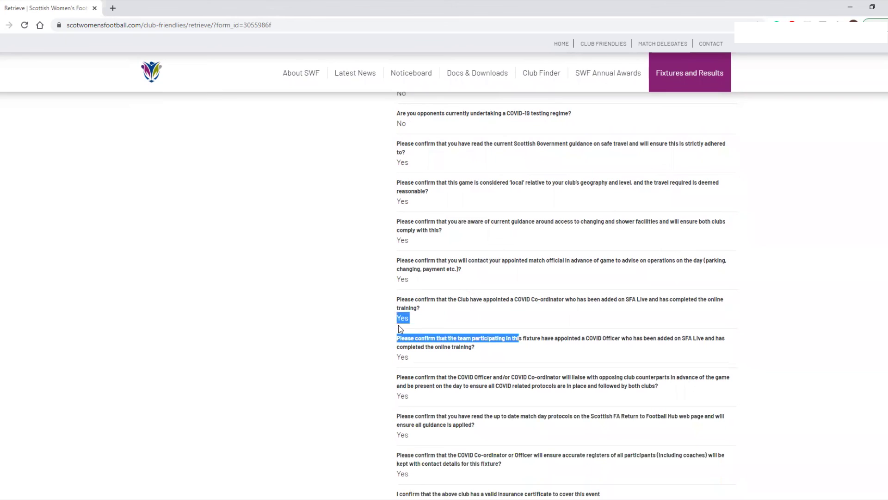
pyautogui.click(438, 321)
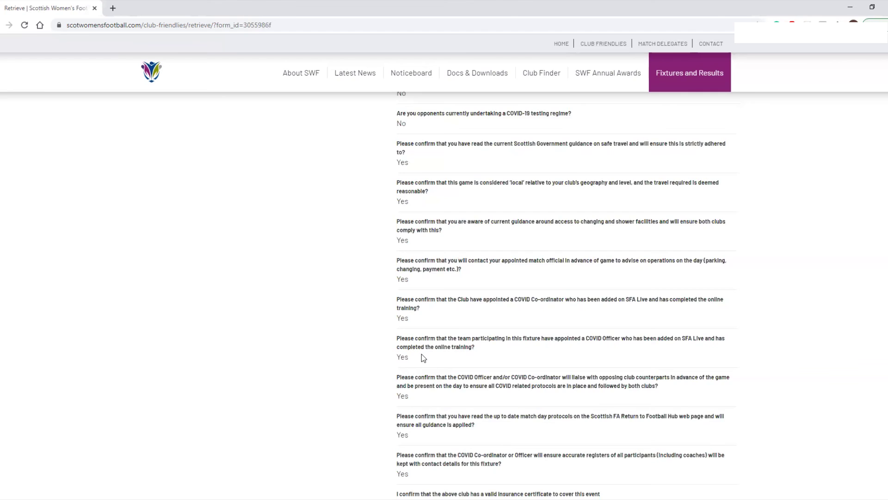
pyautogui.scroll(-2, 421, 354)
pyautogui.moveTo(438, 359); pyautogui.dragTo(398, 353)
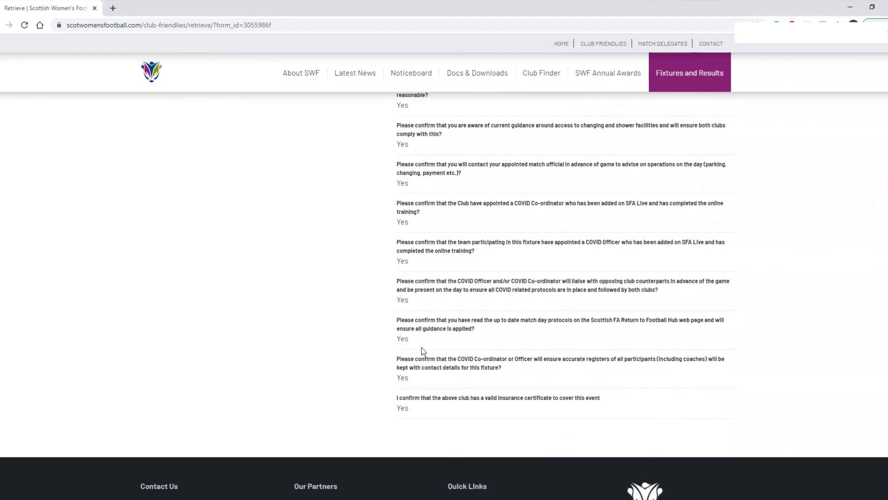
pyautogui.scroll(4, 423, 348)
pyautogui.scroll(7, 470, 352)
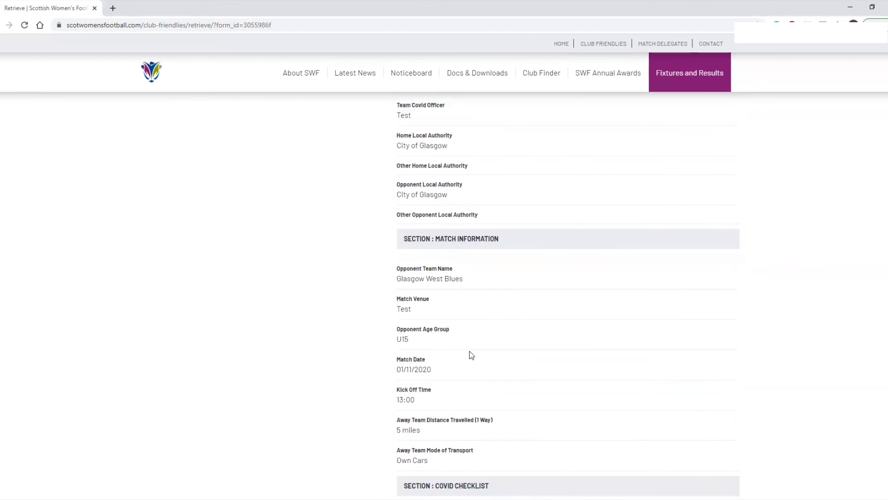
pyautogui.scroll(2, 470, 353)
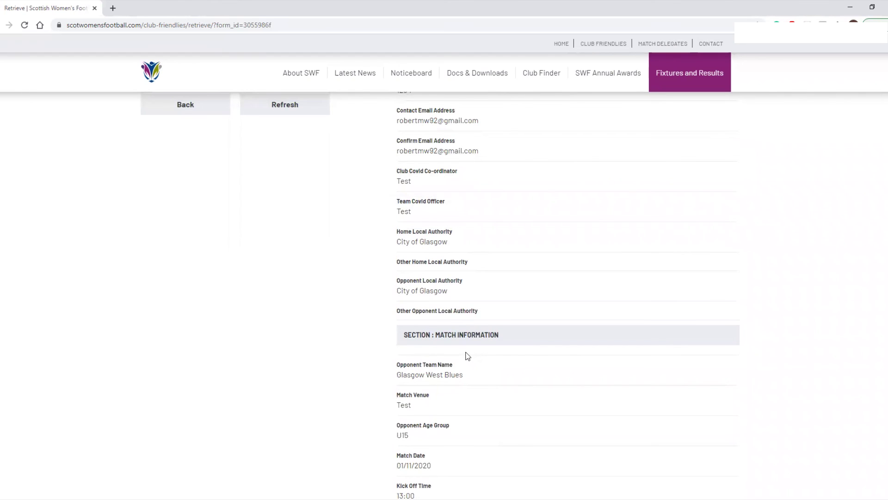
pyautogui.scroll(1, 464, 356)
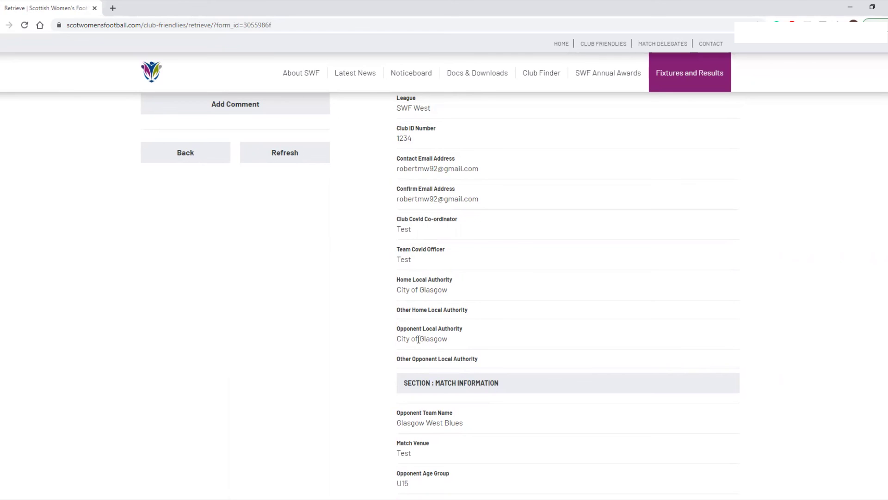
pyautogui.scroll(1, 419, 340)
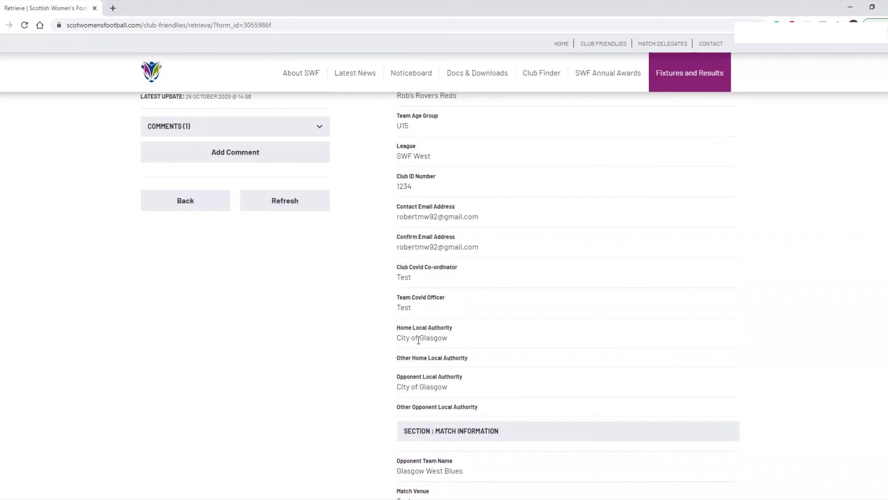
pyautogui.scroll(2, 419, 340)
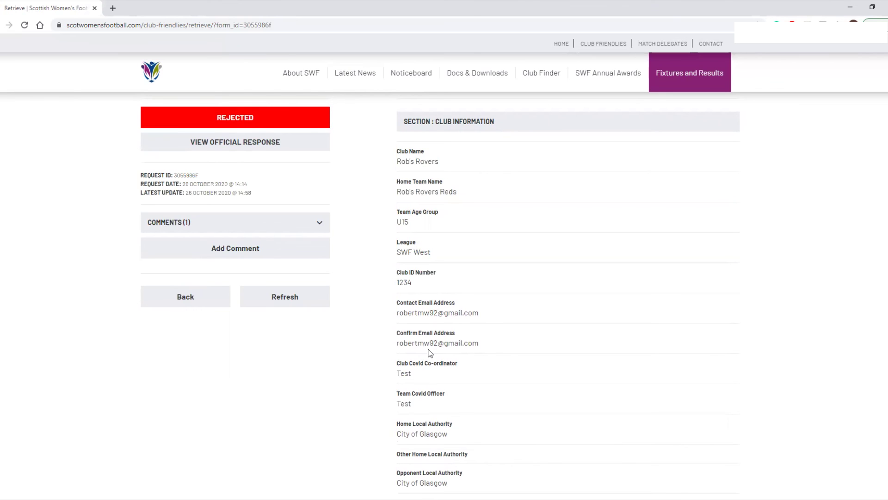
pyautogui.scroll(-6, 432, 351)
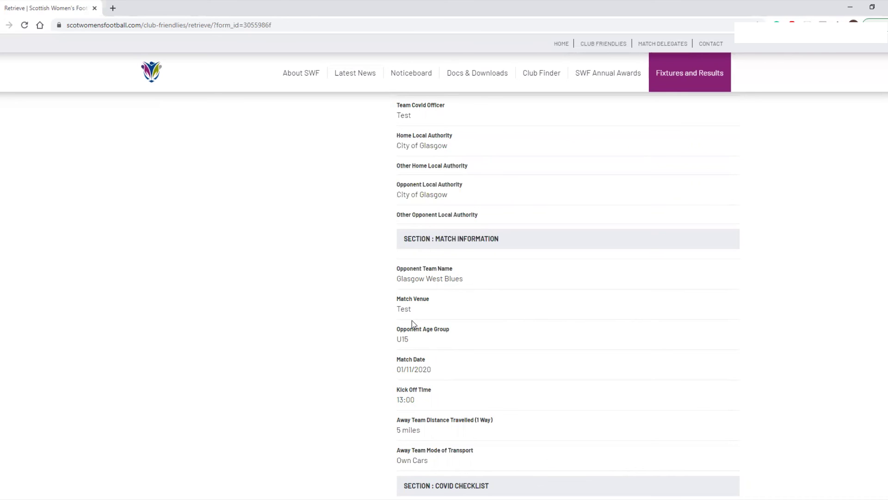
pyautogui.scroll(7, 411, 320)
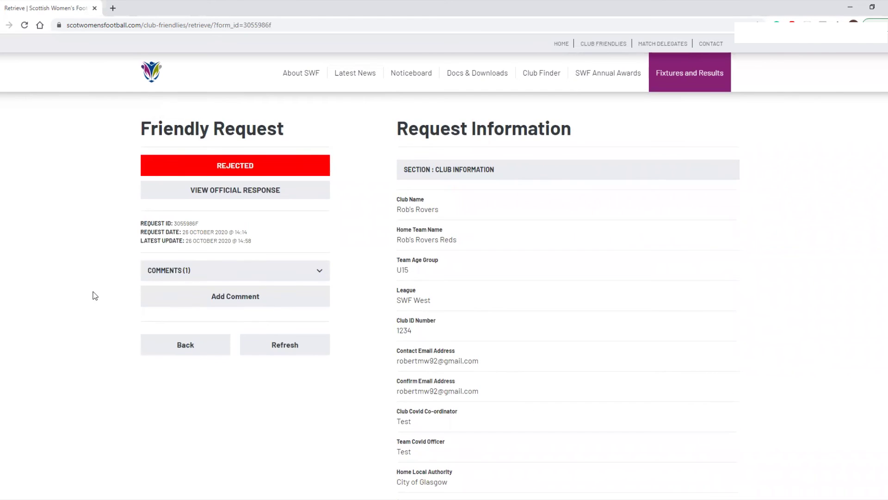
pyautogui.scroll(-10, 484, 307)
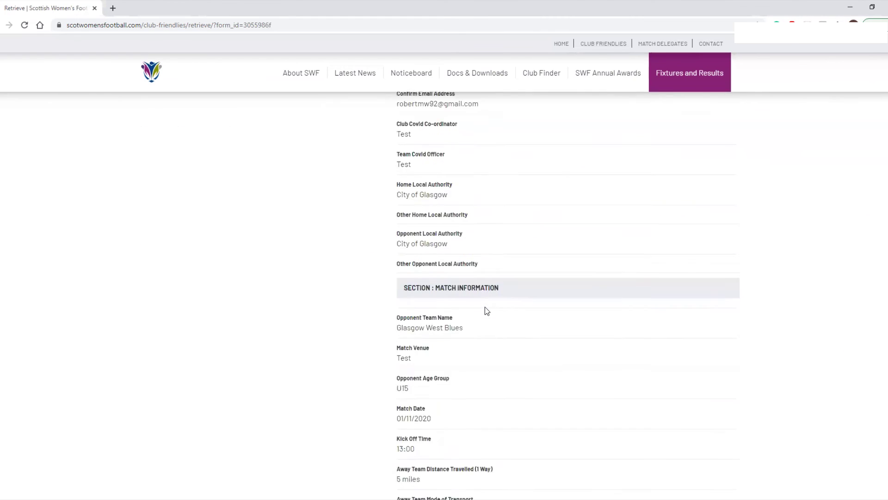
pyautogui.scroll(5, 521, 374)
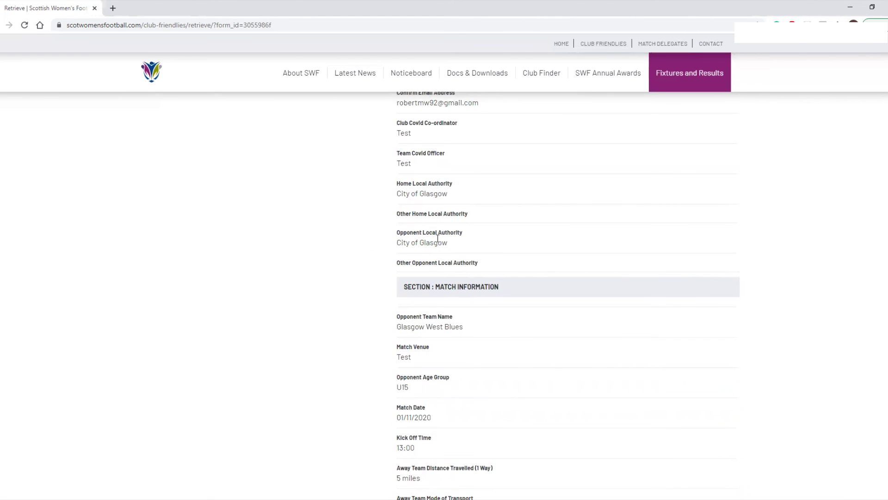
pyautogui.scroll(5, 435, 250)
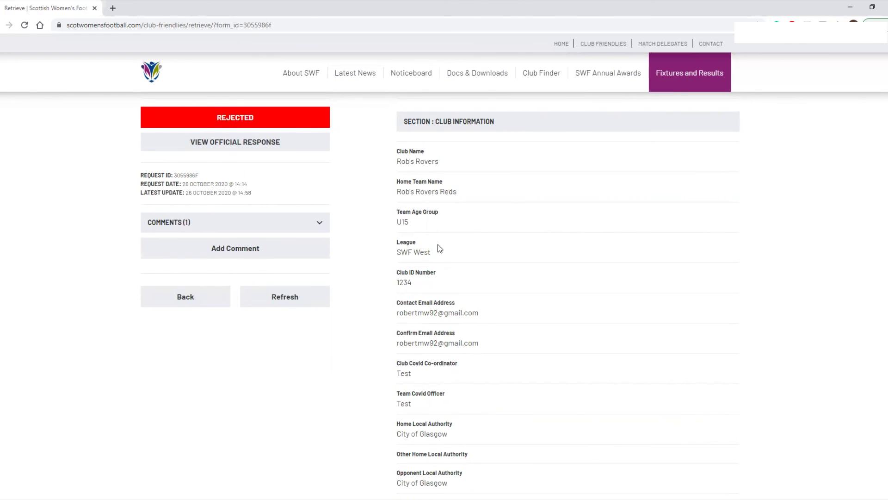
# Go back from the rejected request's details to the Club Friendlies landing page
pyautogui.hotkey('alt', 'Left')
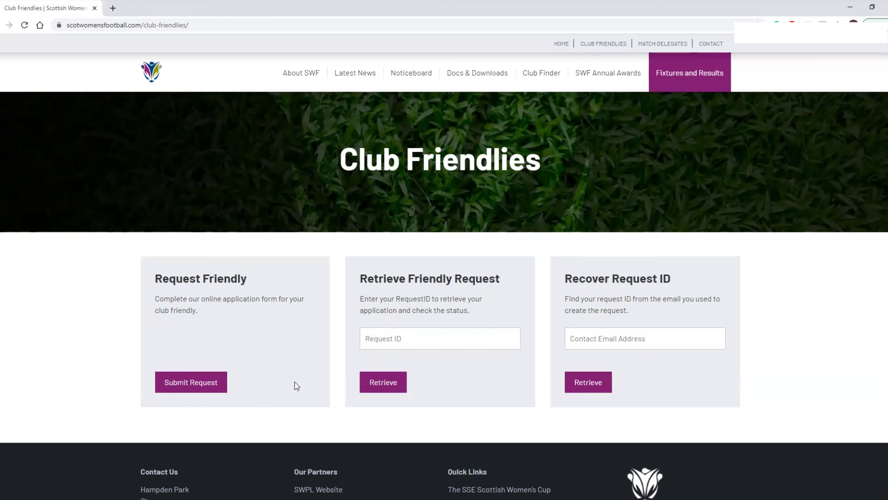
# Autofill the Request ID and Contact Email Address boxes from their saved suggestions
pyautogui.click(381, 338)
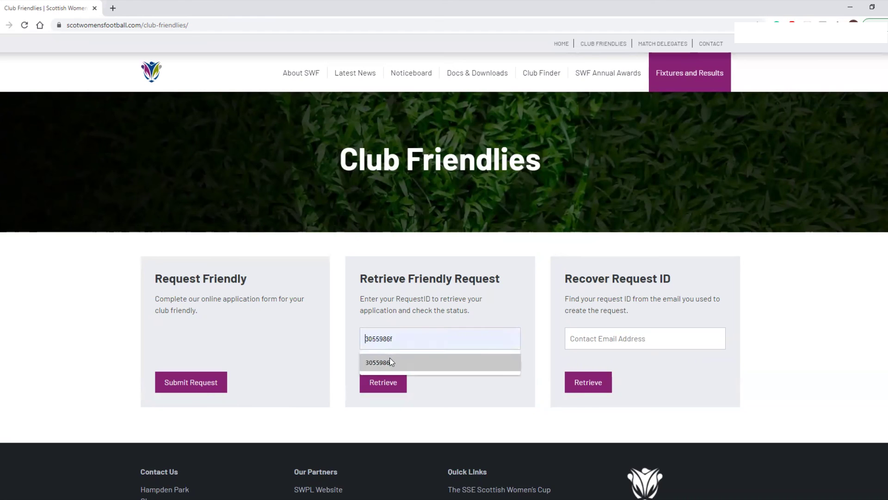
pyautogui.click(391, 362)
pyautogui.click(576, 339)
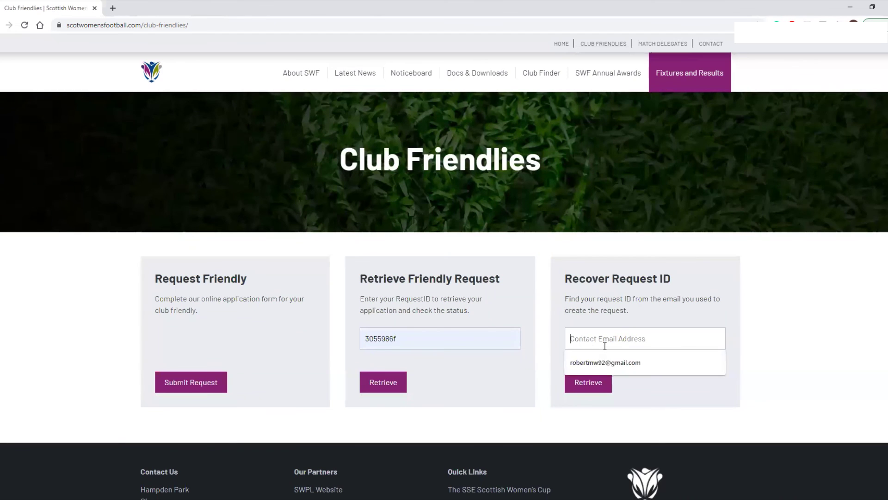
pyautogui.click(609, 361)
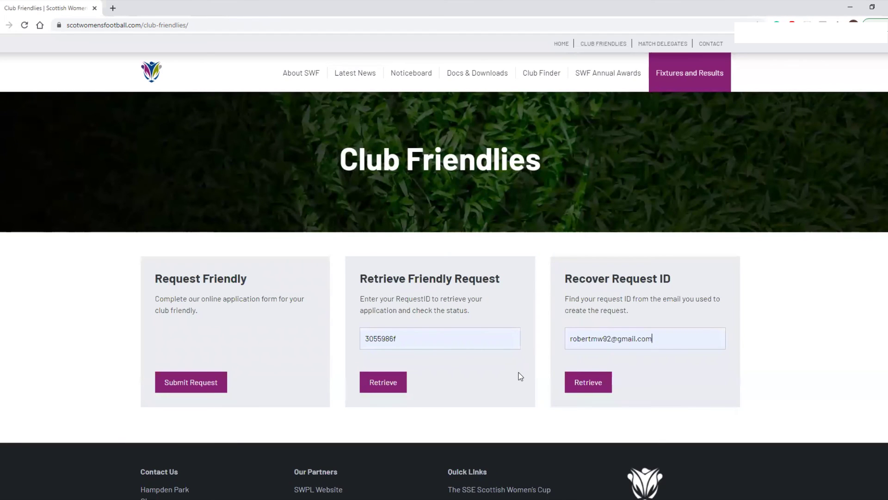